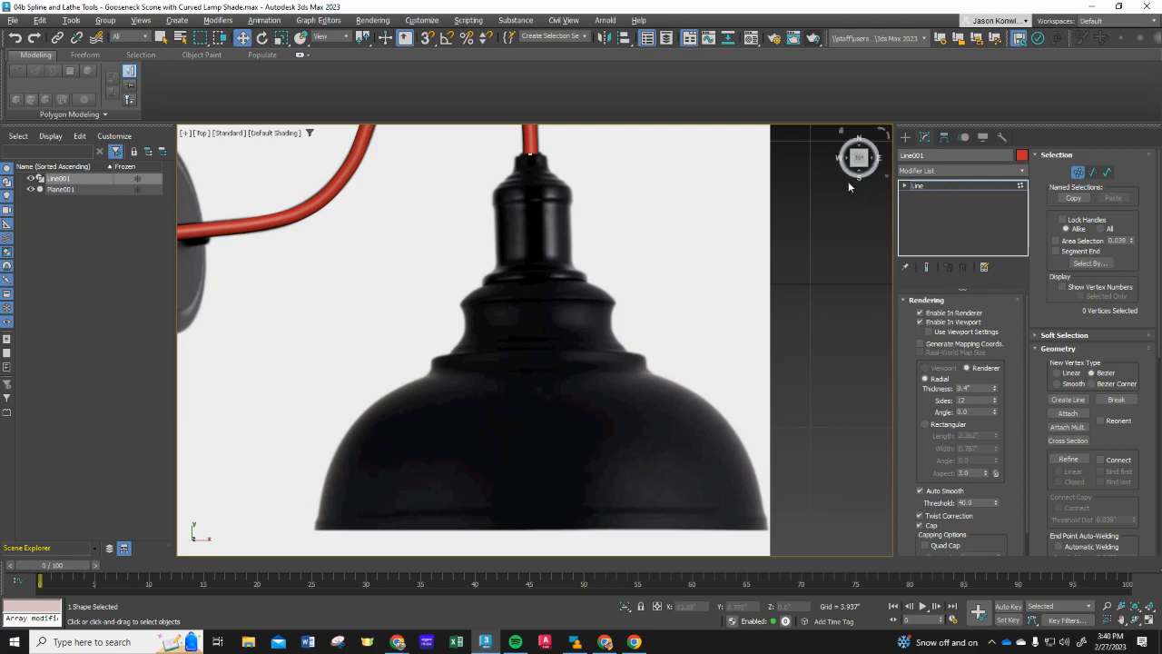
- Start a new Line spline with Corner as the initial type and hide the red gooseneck line, Line001
{"action": "left_click", "coordinate": [908, 137]}
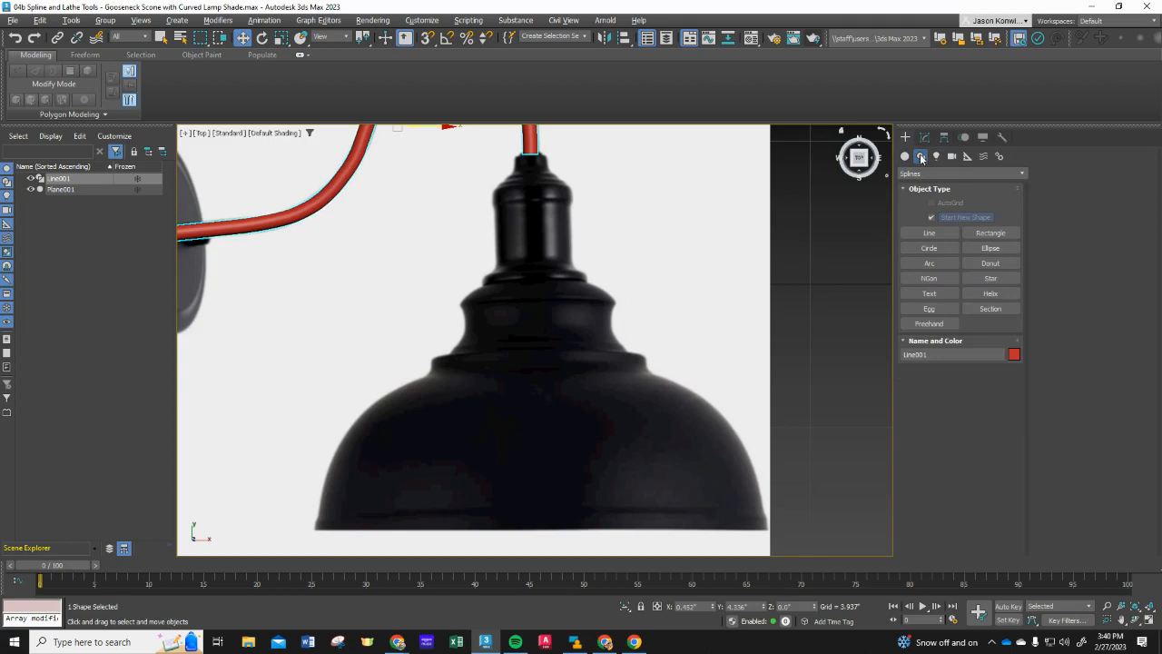
{"action": "left_click", "coordinate": [929, 233]}
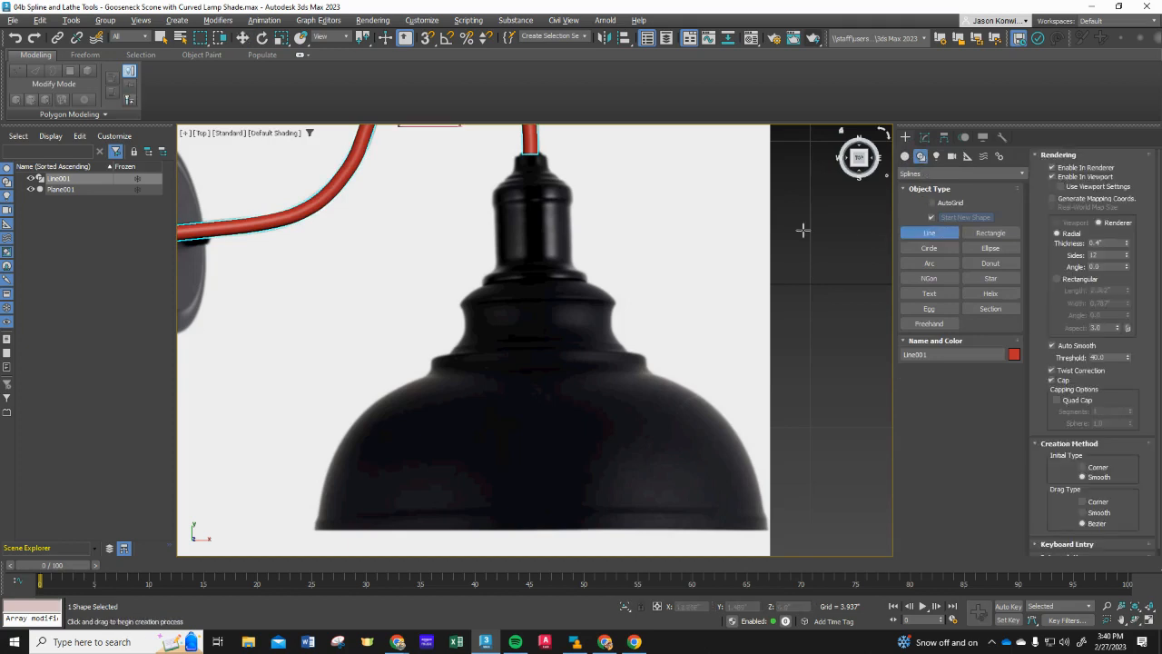
{"action": "left_click", "coordinate": [1083, 467]}
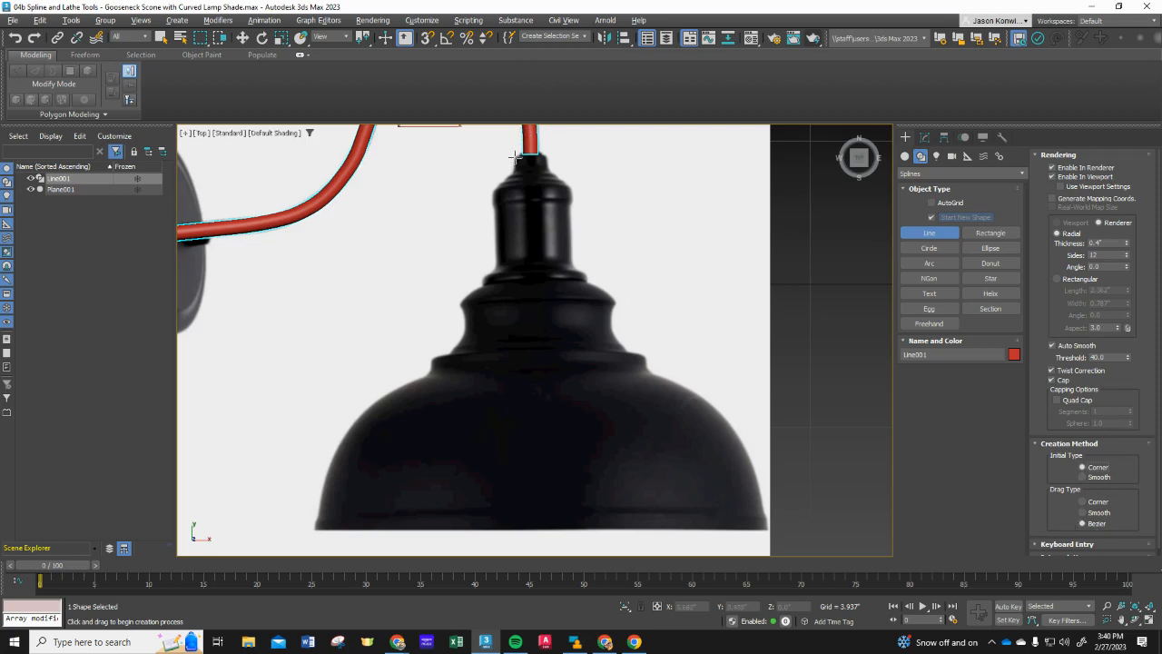
{"action": "scroll", "coordinate": [515, 156], "scroll_direction": "up", "scroll_amount": 3}
{"action": "scroll", "coordinate": [420, 197], "scroll_direction": "down", "scroll_amount": 3}
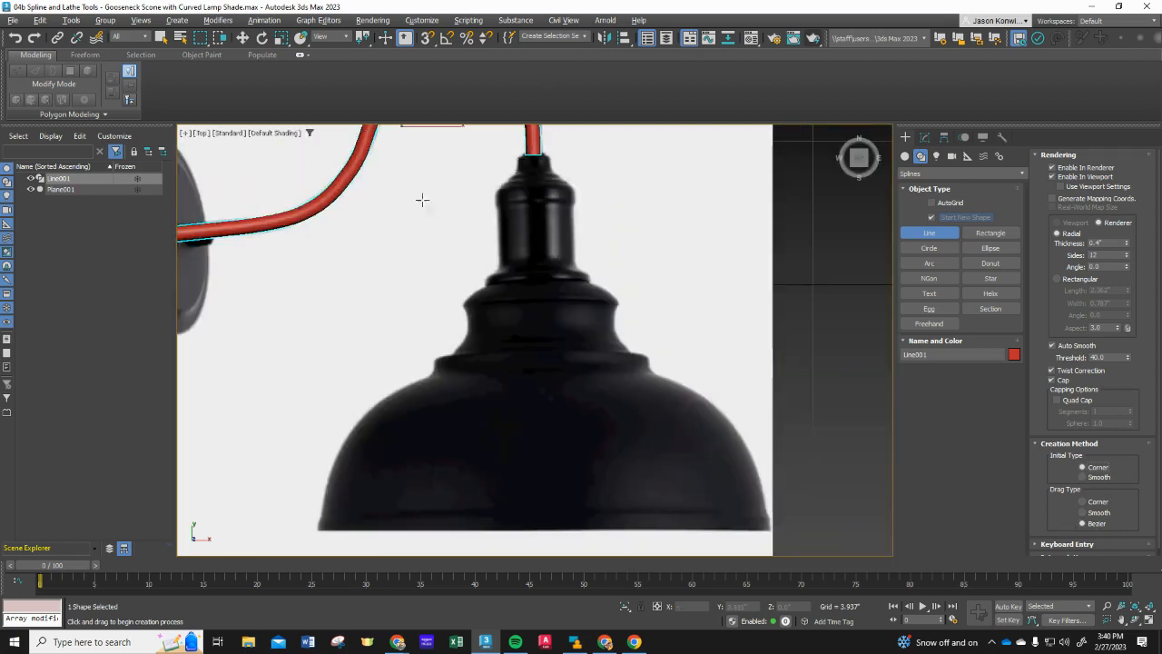
{"action": "left_click", "coordinate": [32, 180]}
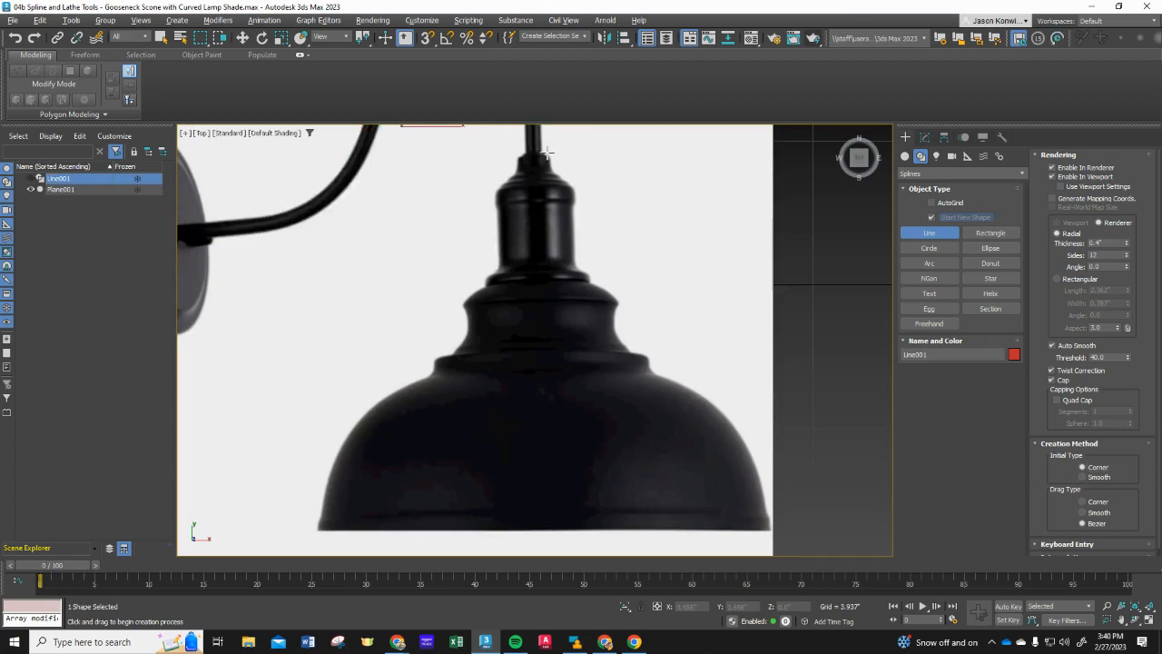
{"action": "scroll", "coordinate": [540, 159], "scroll_direction": "up", "scroll_amount": 3}
{"action": "scroll", "coordinate": [524, 146], "scroll_direction": "up", "scroll_amount": 2}
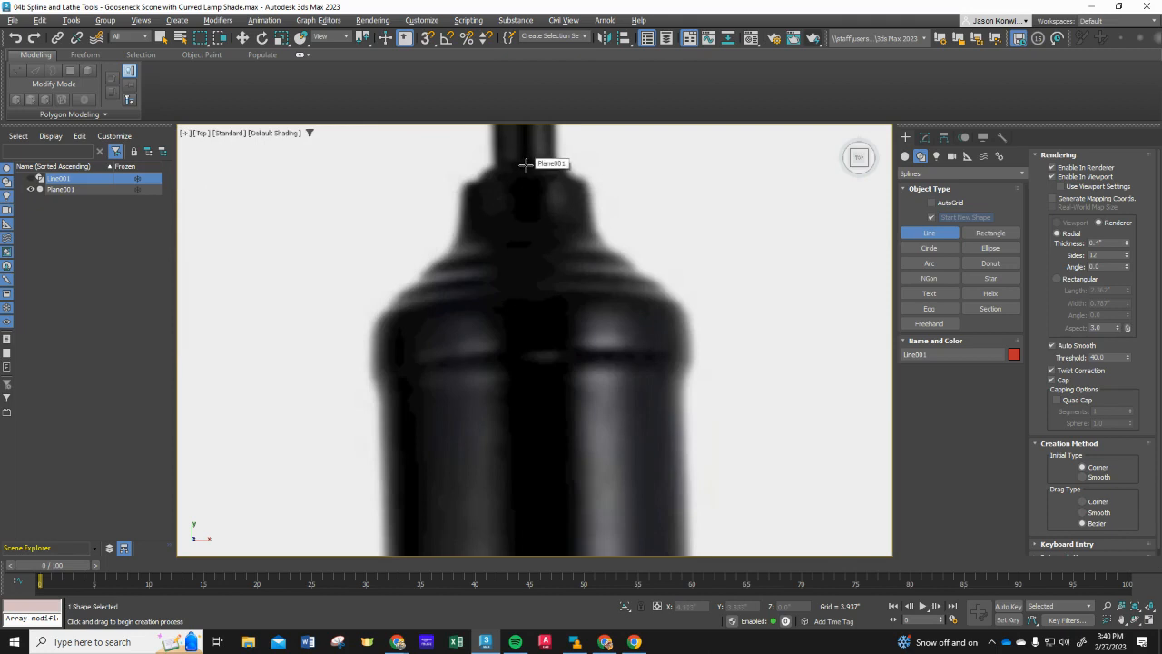
{"action": "left_click", "coordinate": [527, 165]}
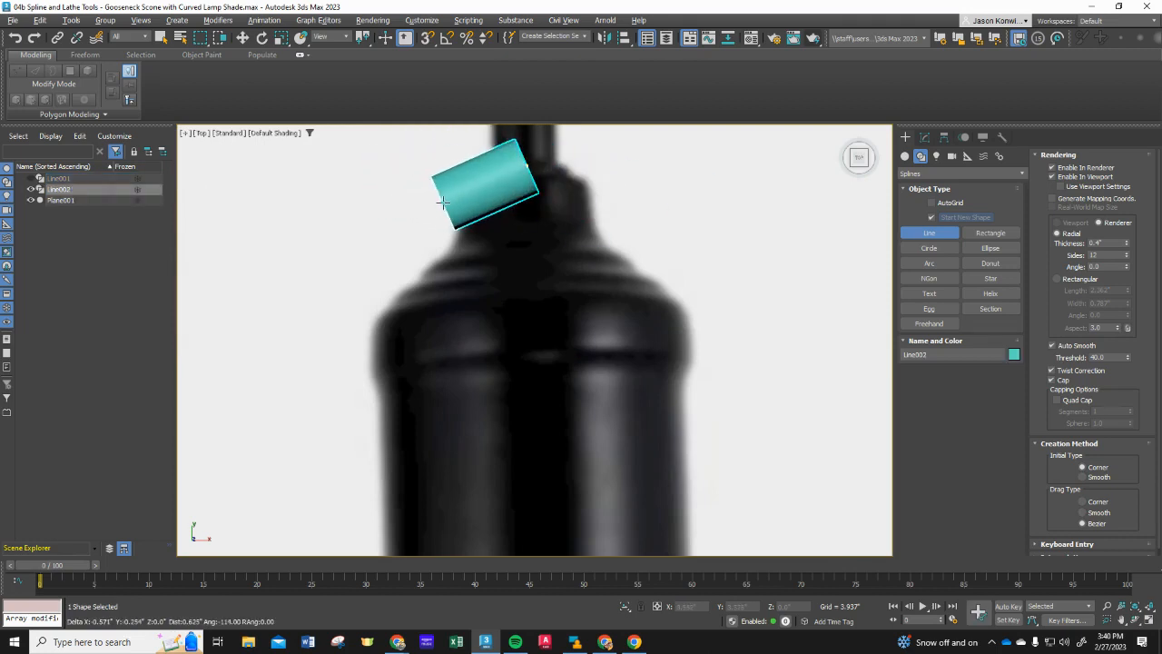
{"action": "right_click", "coordinate": [442, 201]}
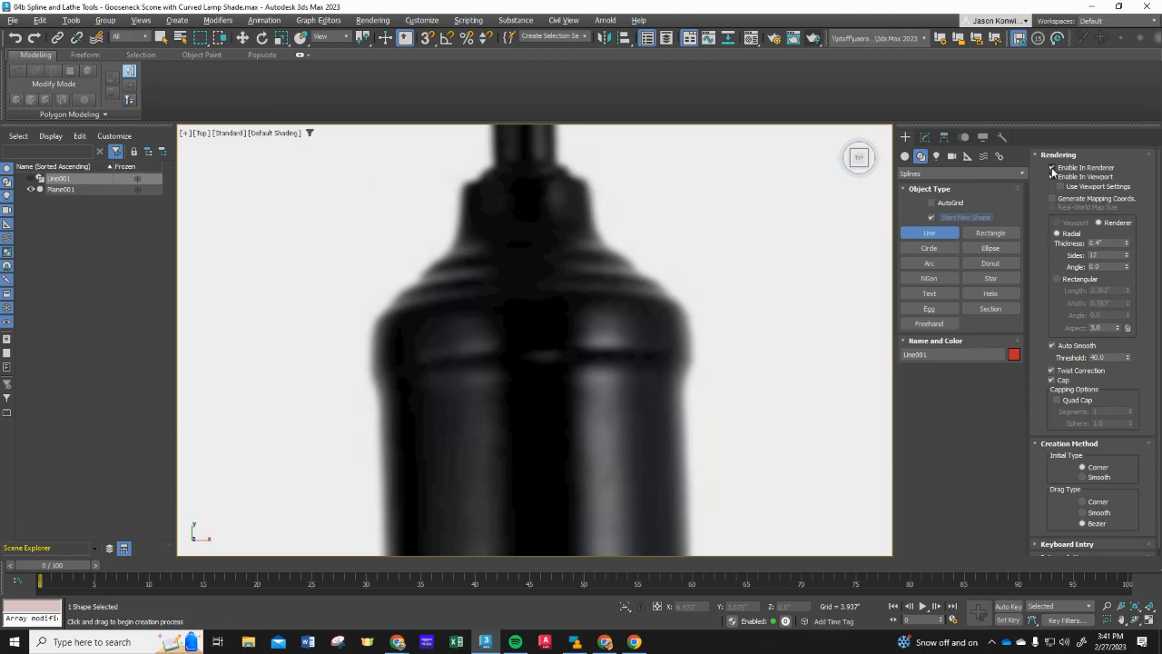
- Disable the line's rendering in renderer and viewport, and trace the lamp cap's top from the cable's centre to its left outer edge
{"action": "left_click", "coordinate": [1053, 168]}
{"action": "left_click", "coordinate": [1054, 177]}
{"action": "left_click", "coordinate": [527, 167]}
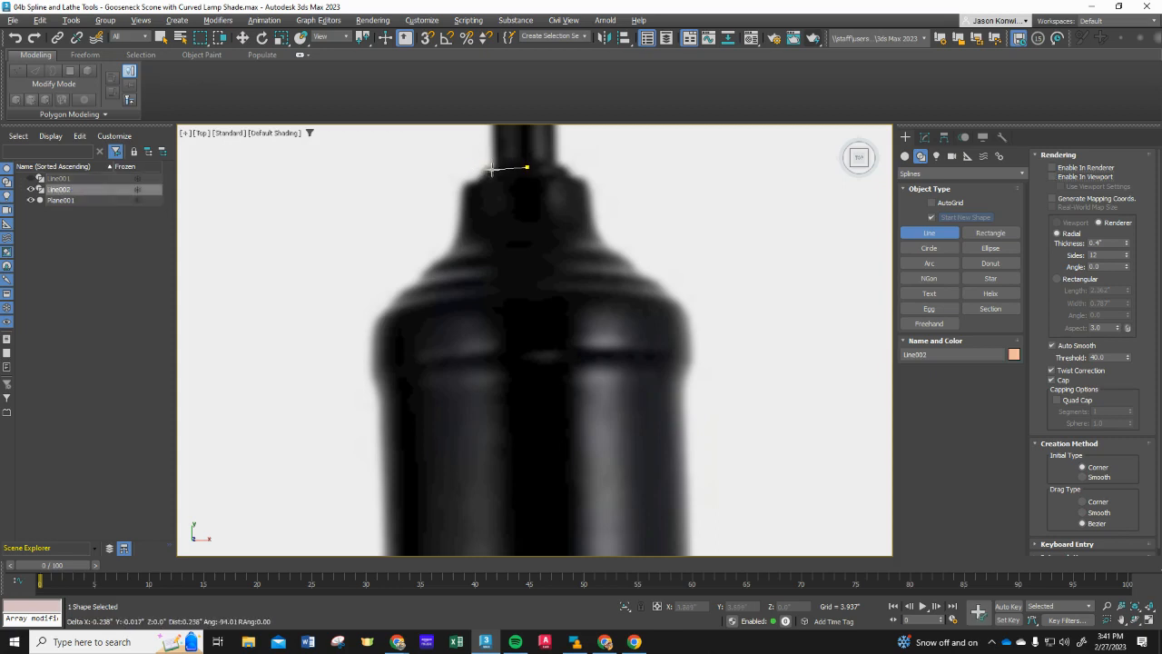
{"action": "left_click", "coordinate": [488, 167]}
{"action": "left_click", "coordinate": [482, 178]}
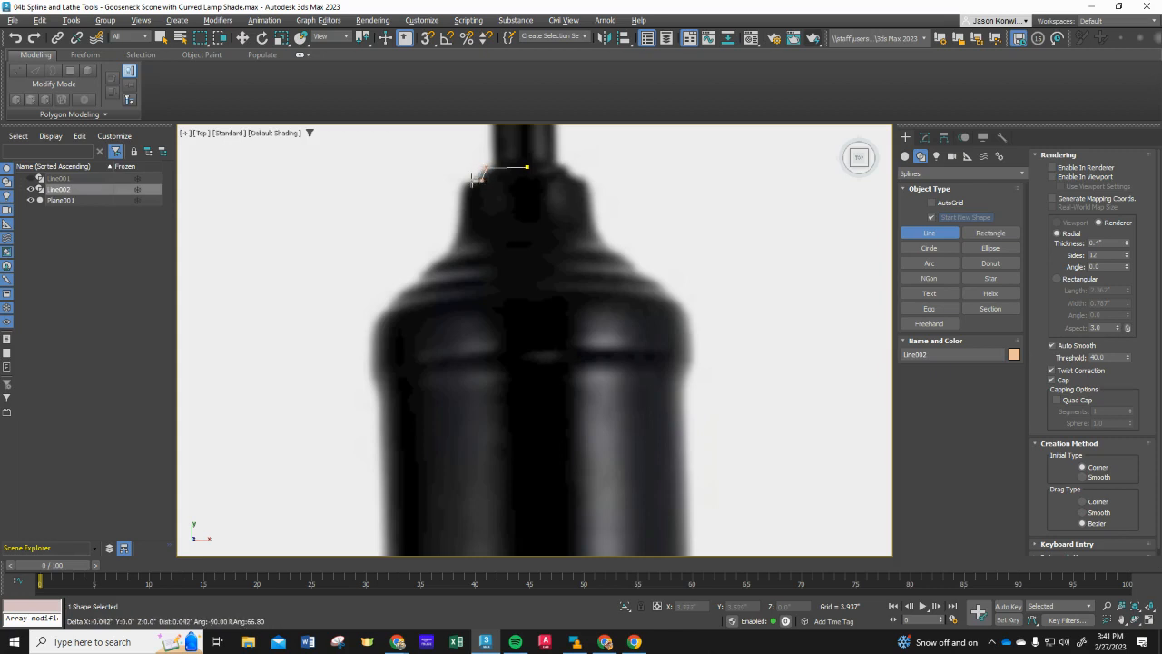
{"action": "left_click", "coordinate": [468, 180]}
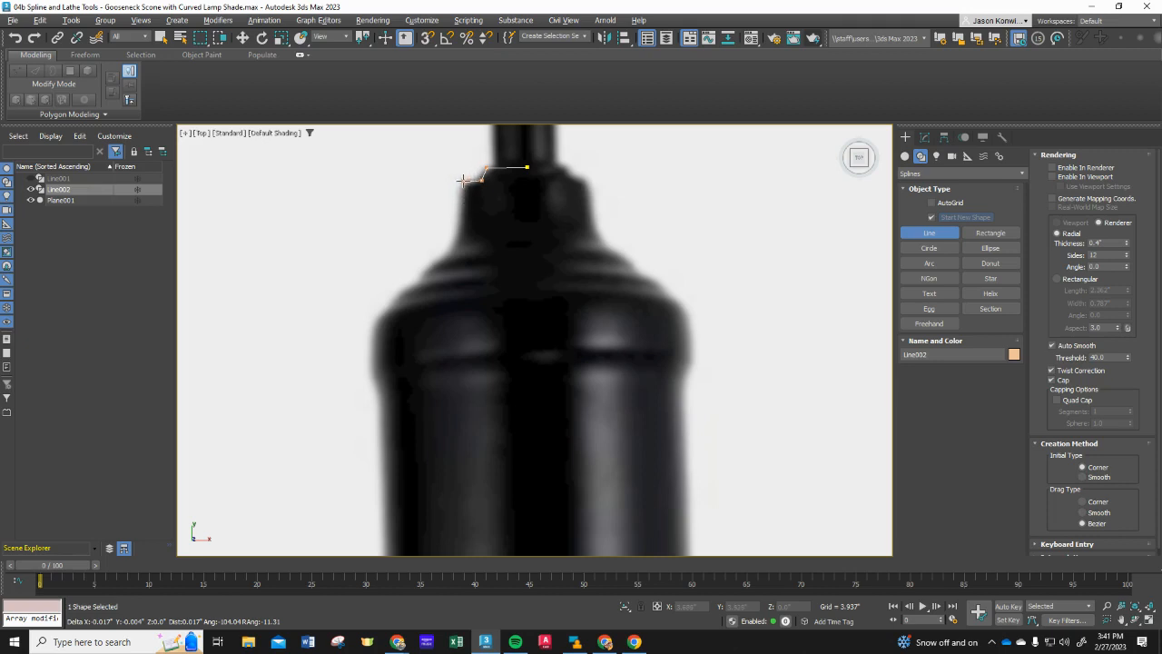
{"action": "right_click", "coordinate": [463, 181]}
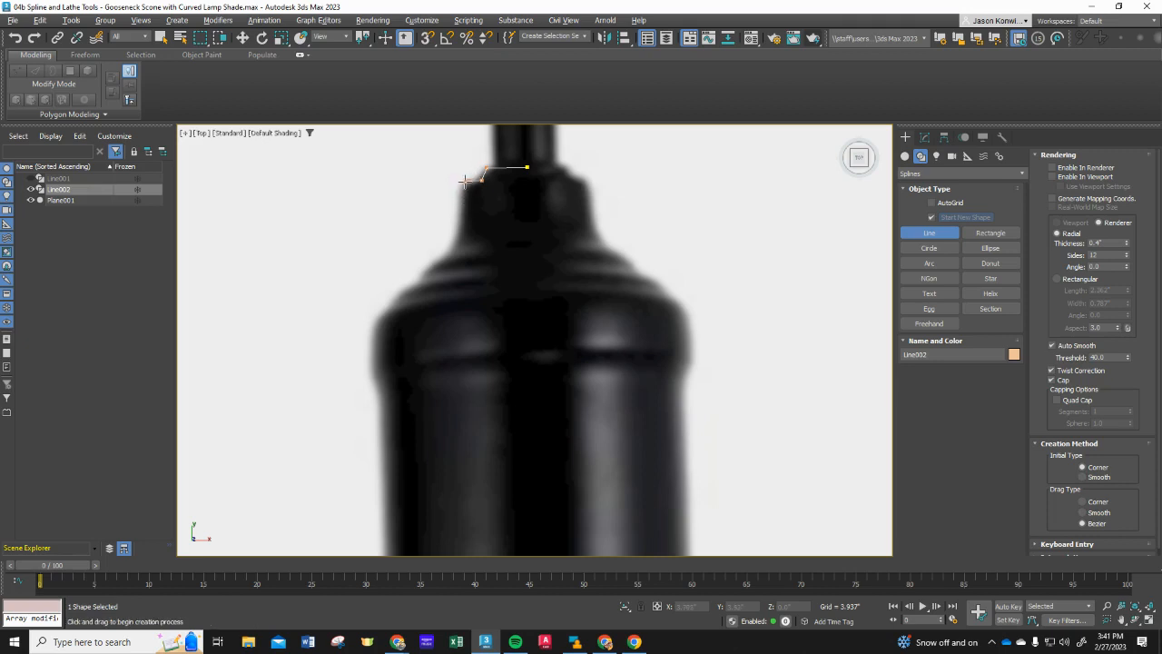
{"action": "left_click", "coordinate": [464, 181]}
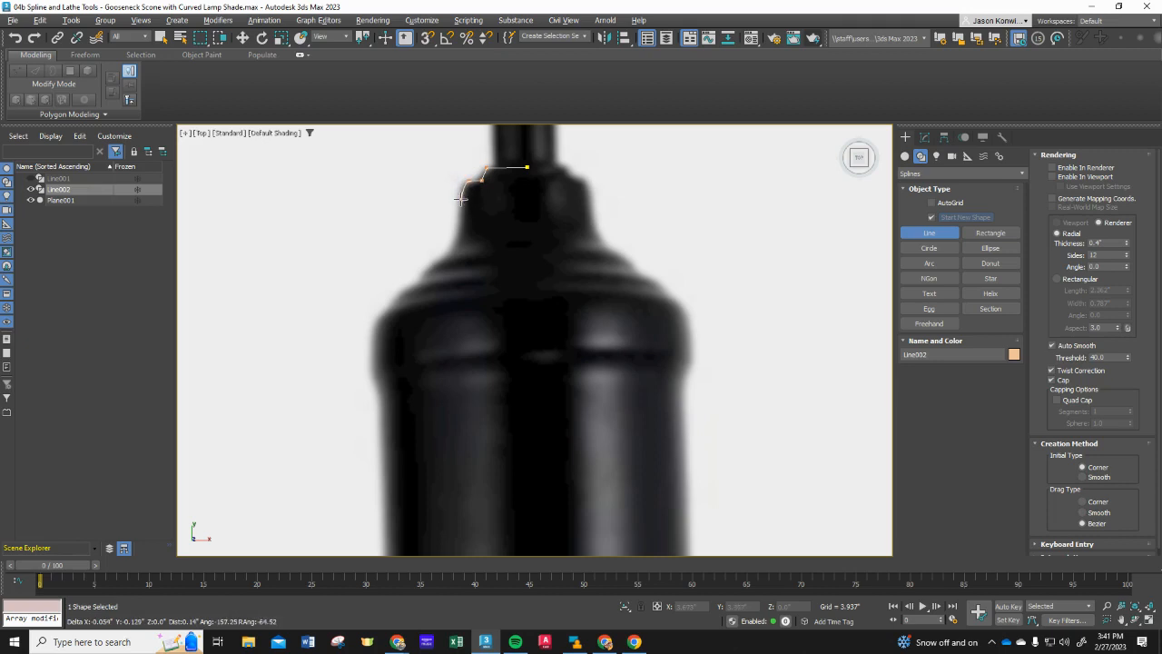
{"action": "left_click", "coordinate": [462, 199]}
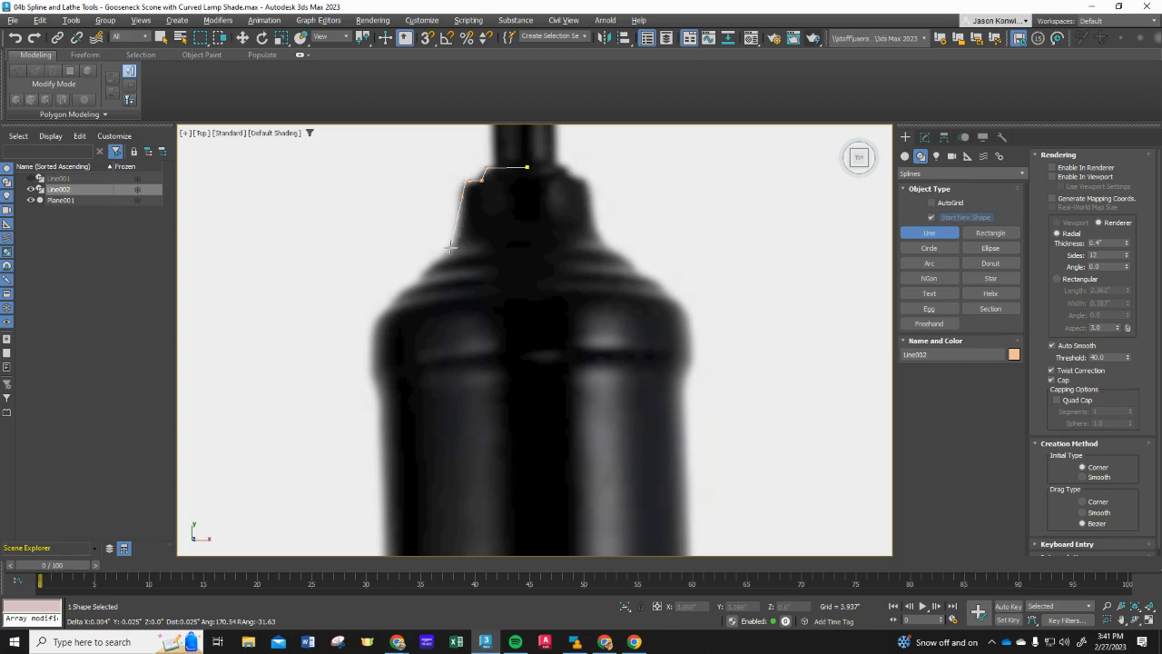
- Continue the profile line down the cap's side and along the stepped shoulder beneath it
{"action": "right_click", "coordinate": [438, 239]}
{"action": "mouse_move", "coordinate": [464, 189]}
{"action": "left_mouse_down"}
{"action": "mouse_move", "coordinate": [465, 255]}
{"action": "mouse_move", "coordinate": [462, 216]}
{"action": "left_mouse_up"}
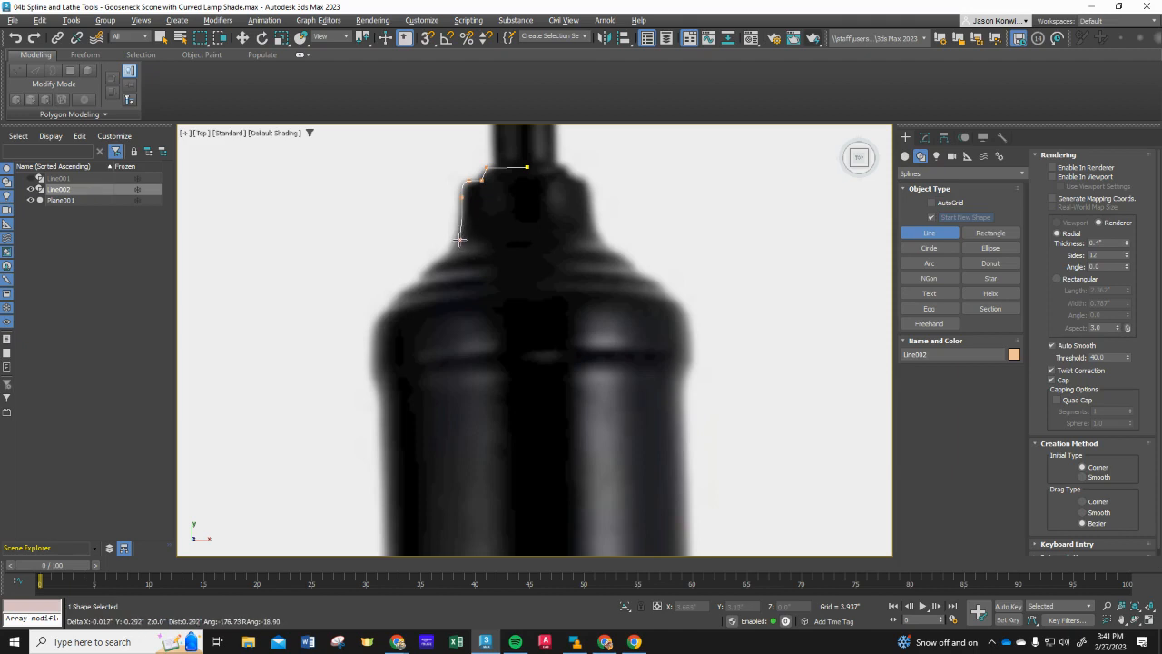
{"action": "left_click", "coordinate": [460, 241]}
{"action": "mouse_move", "coordinate": [454, 252]}
{"action": "left_mouse_down"}
{"action": "mouse_move", "coordinate": [440, 258]}
{"action": "mouse_move", "coordinate": [457, 247]}
{"action": "left_mouse_up"}
{"action": "left_click", "coordinate": [406, 286]}
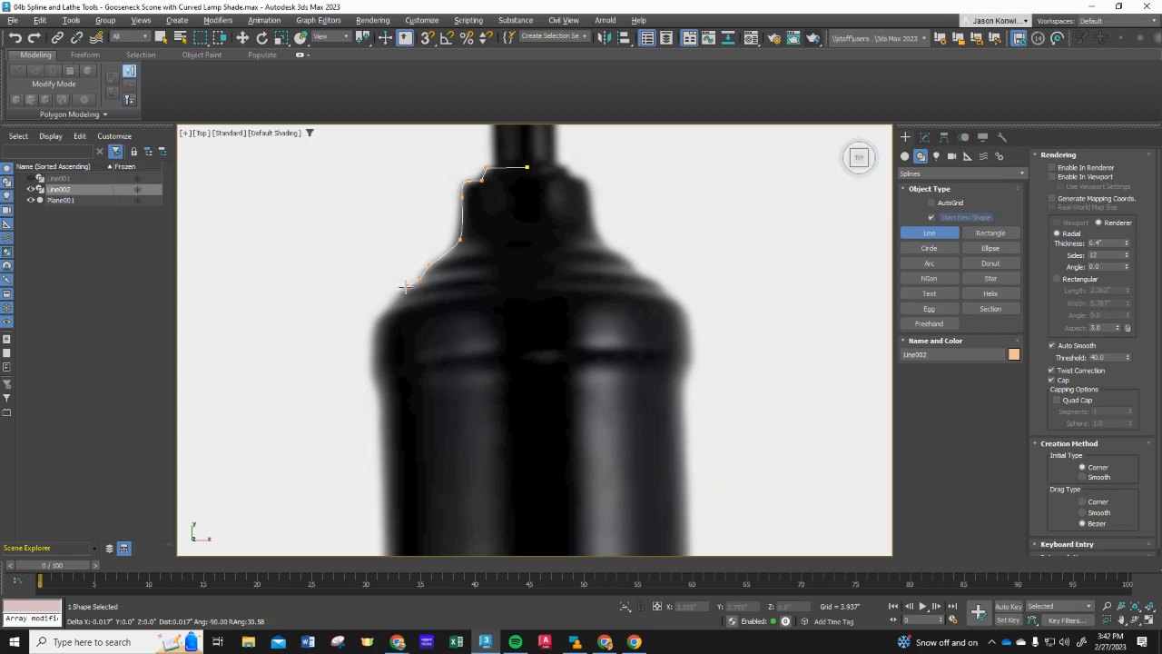
- Trace the rest of the shoulder and the rounded collar down to the top of the straight socket wall
{"action": "right_click", "coordinate": [405, 288]}
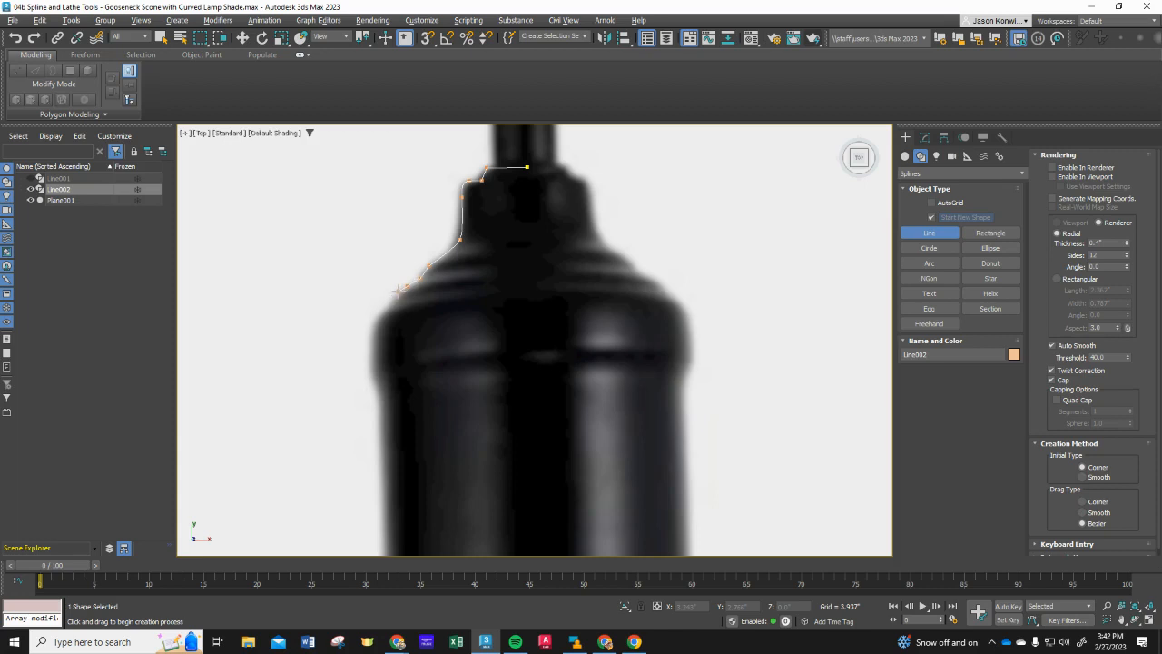
{"action": "left_click", "coordinate": [398, 291]}
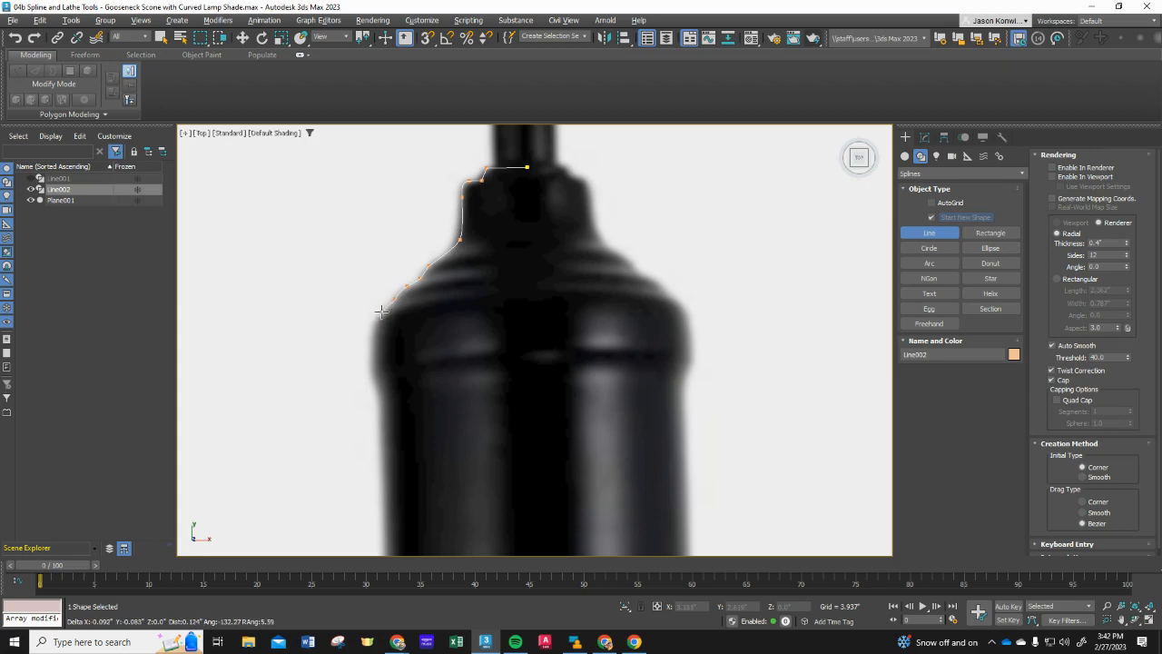
{"action": "left_click", "coordinate": [381, 316]}
{"action": "left_click", "coordinate": [376, 385]}
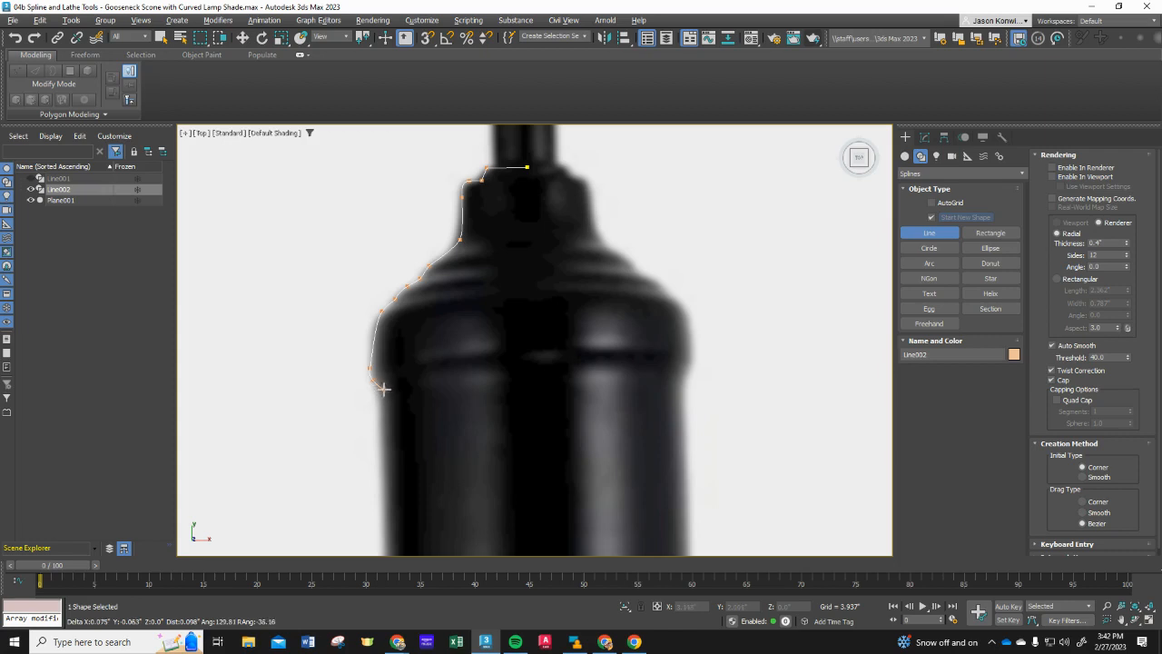
{"action": "left_click", "coordinate": [384, 390]}
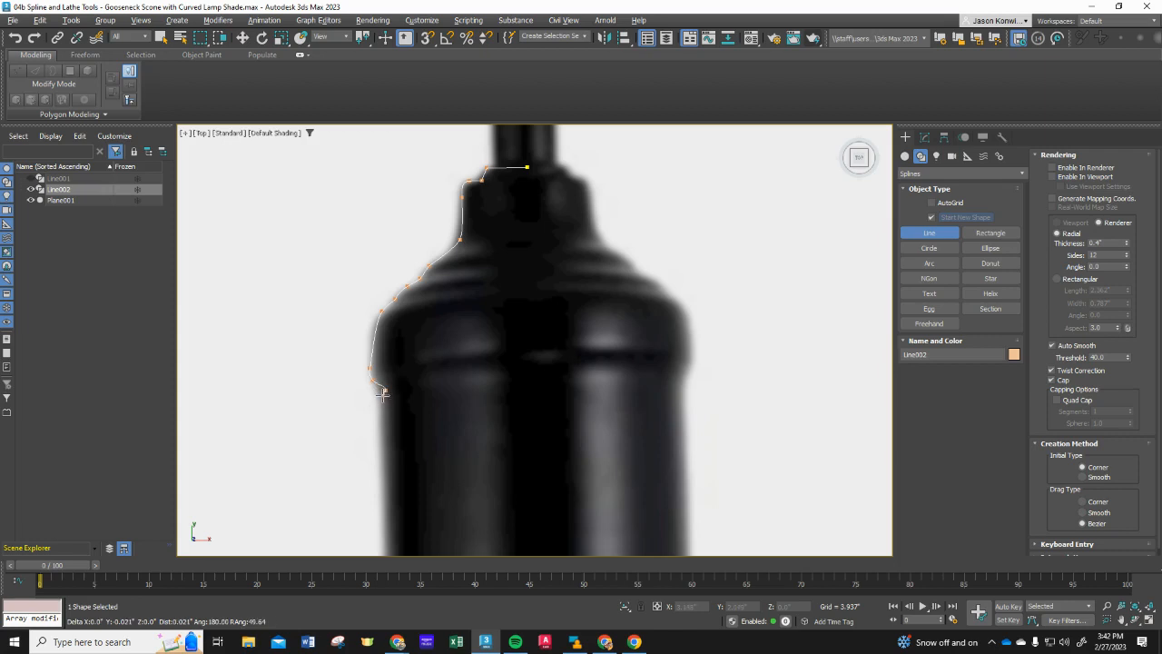
- Extend the profile line down the socket's straight left wall to its base
{"action": "scroll", "coordinate": [384, 456], "scroll_direction": "down", "scroll_amount": 3}
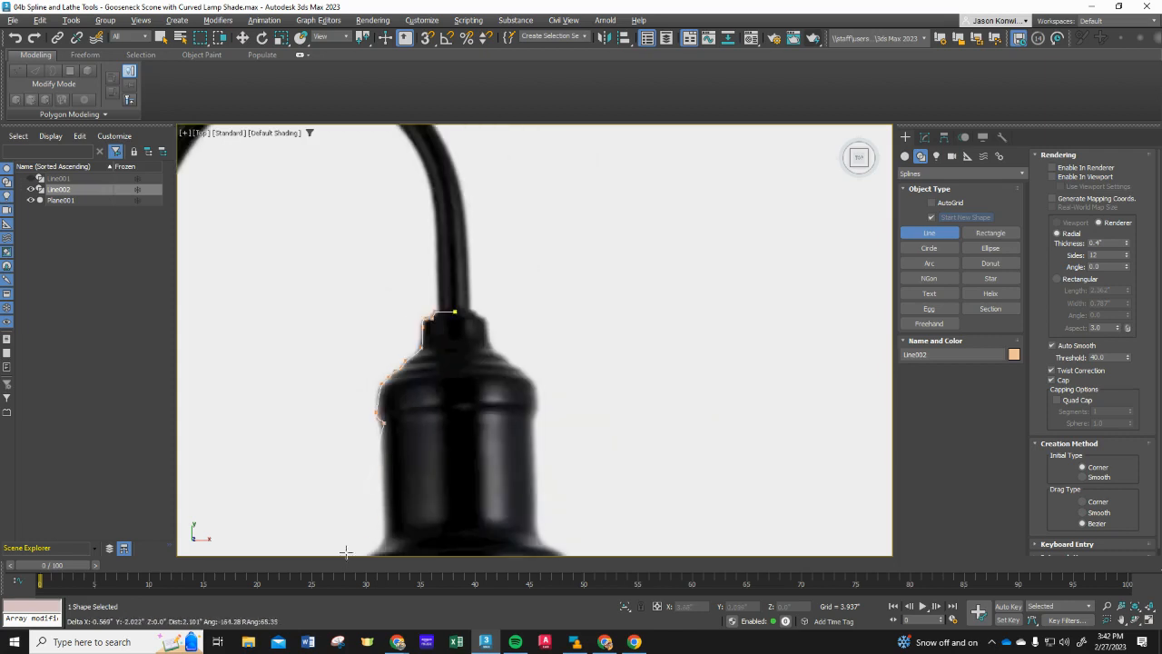
{"action": "scroll", "coordinate": [446, 345], "scroll_direction": "down", "scroll_amount": 3}
{"action": "scroll", "coordinate": [414, 439], "scroll_direction": "up", "scroll_amount": 2}
{"action": "scroll", "coordinate": [414, 438], "scroll_direction": "up", "scroll_amount": 2}
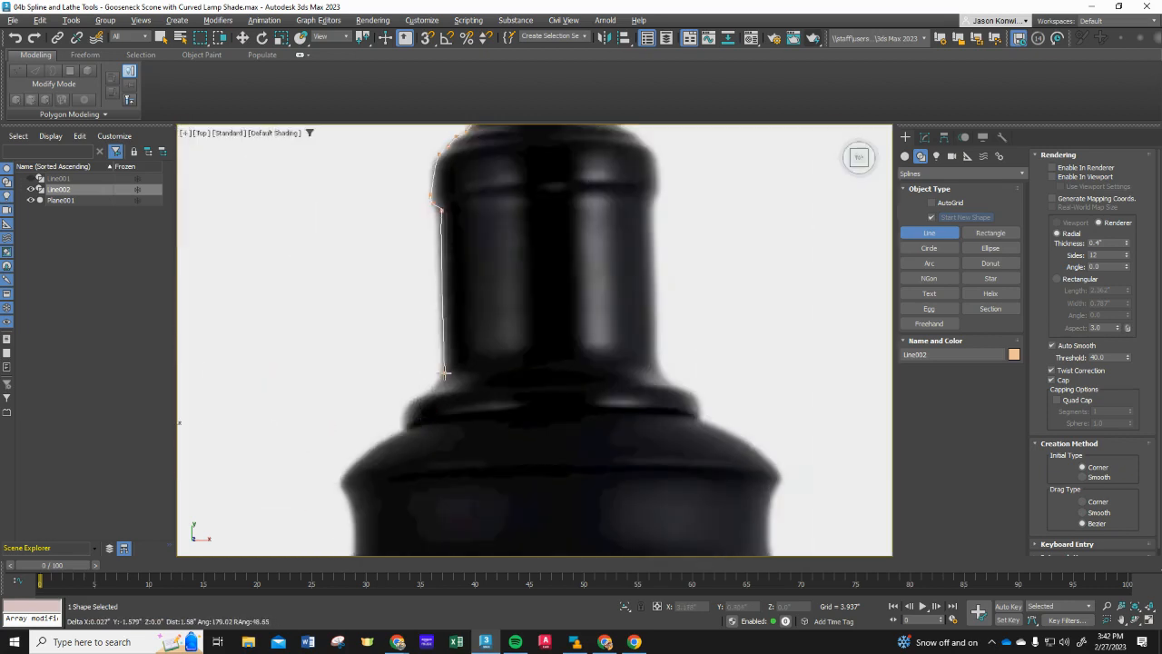
{"action": "left_click", "coordinate": [445, 372]}
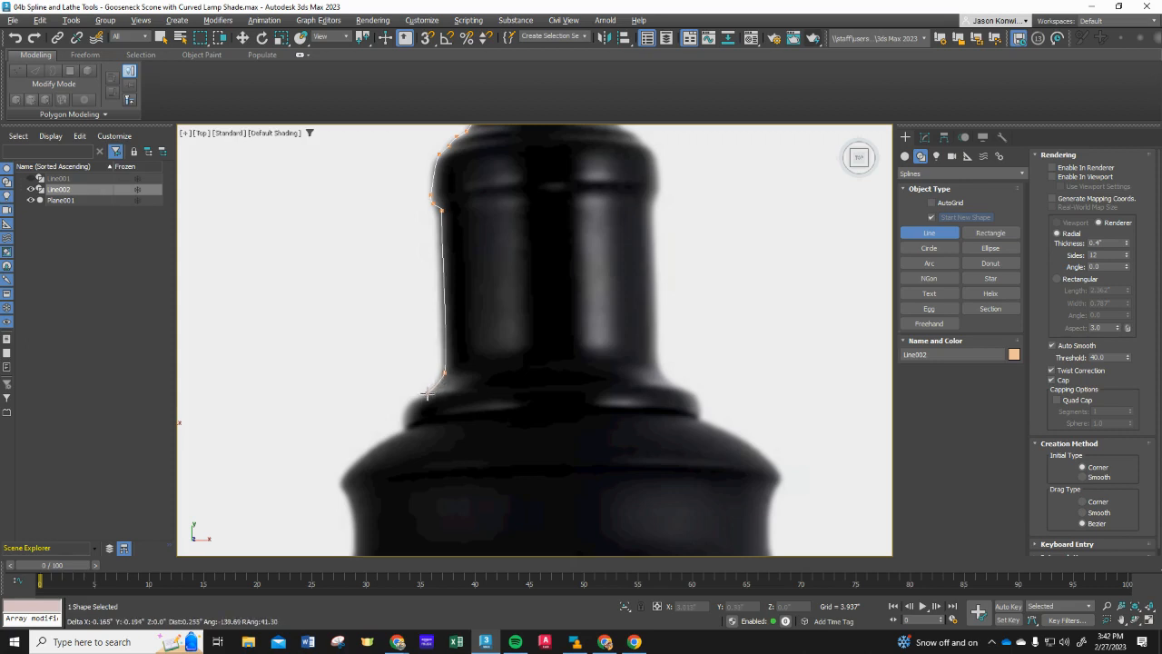
- Trace the flared ring beneath the socket and the rounded upper edge of the section below it
{"action": "left_click", "coordinate": [413, 402]}
{"action": "left_click", "coordinate": [405, 407]}
{"action": "left_click", "coordinate": [402, 428]}
{"action": "left_click", "coordinate": [354, 460]}
- Trace the concave left side of the section below the ring, curving inward and back out towards the shade's ledge
{"action": "scroll", "coordinate": [345, 482], "scroll_direction": "down", "scroll_amount": 4}
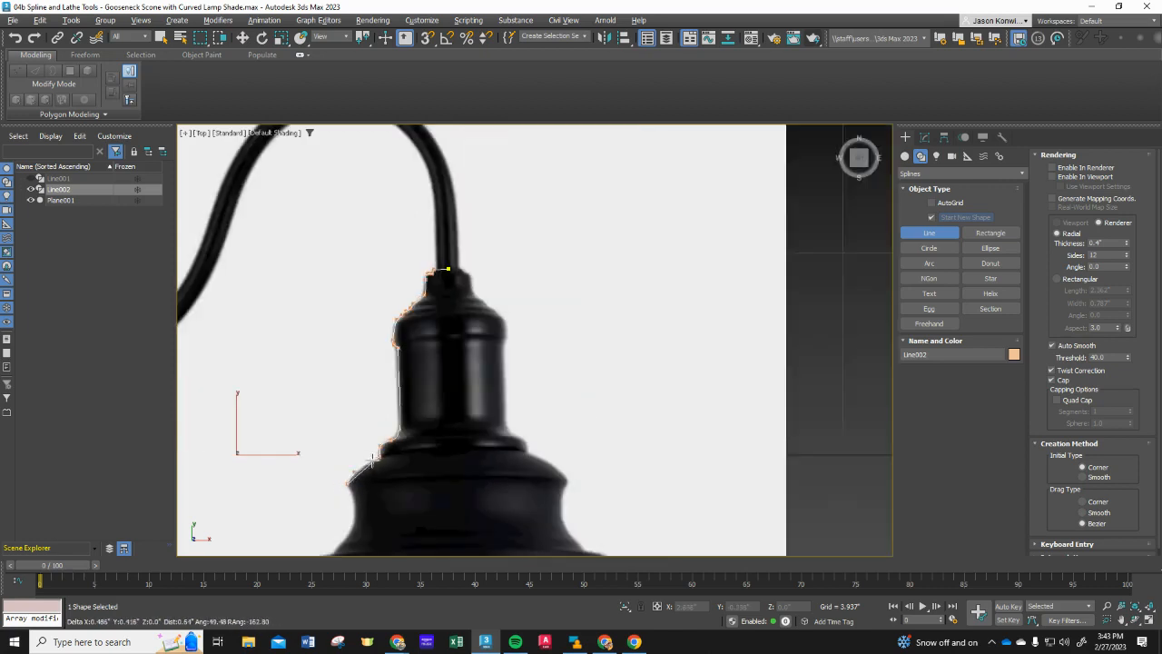
{"action": "scroll", "coordinate": [356, 516], "scroll_direction": "down", "scroll_amount": 2}
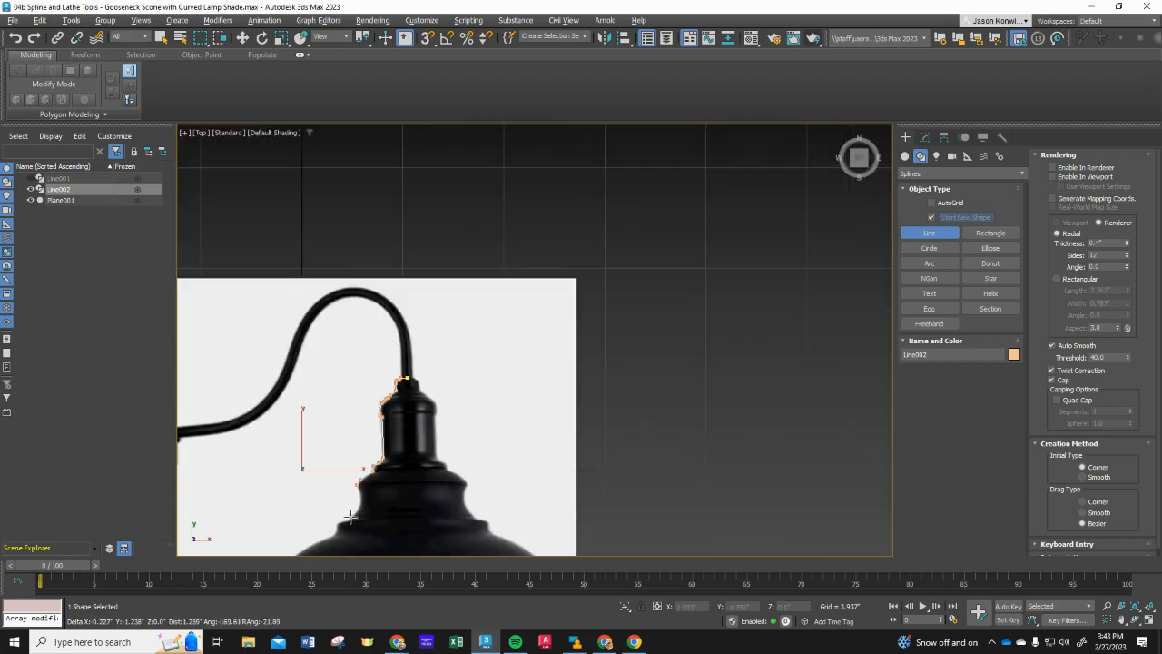
{"action": "scroll", "coordinate": [327, 521], "scroll_direction": "up", "scroll_amount": 5}
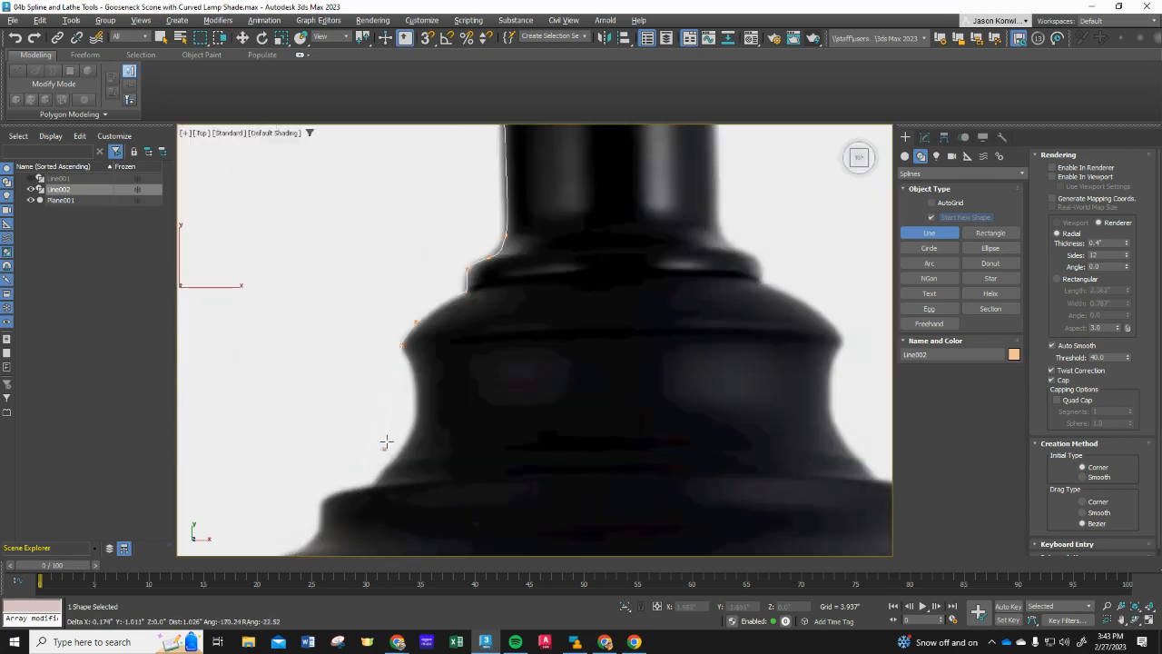
{"action": "left_click", "coordinate": [412, 367]}
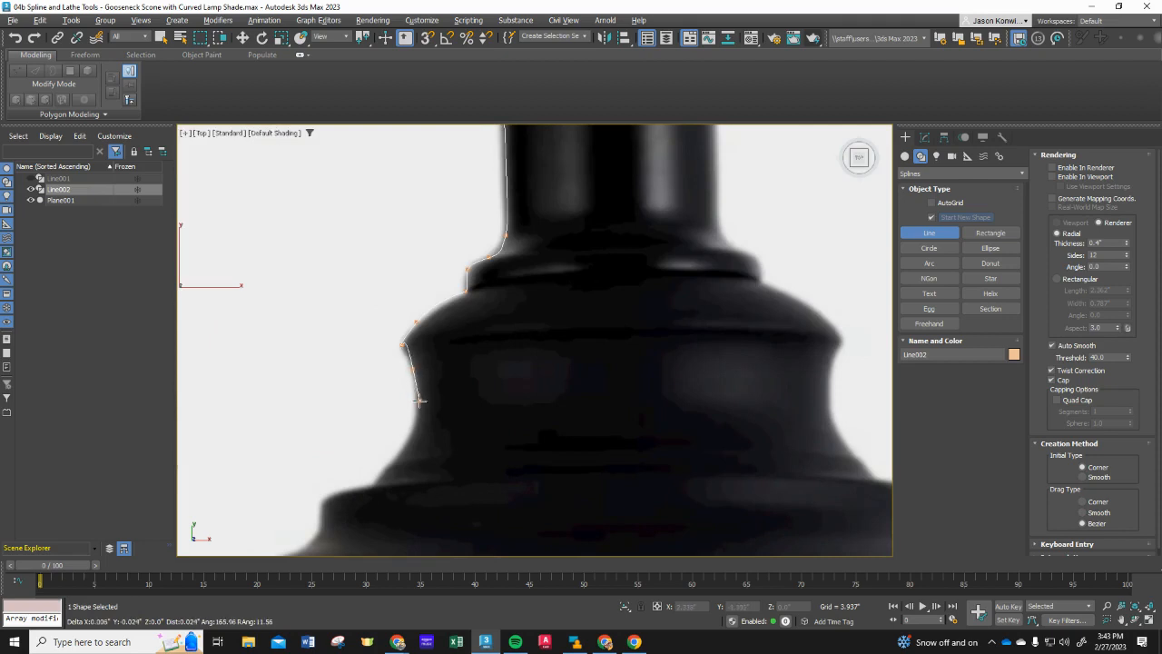
{"action": "left_click_drag", "start_coordinate": [414, 392], "coordinate": [418, 388]}
{"action": "right_click", "coordinate": [417, 388]}
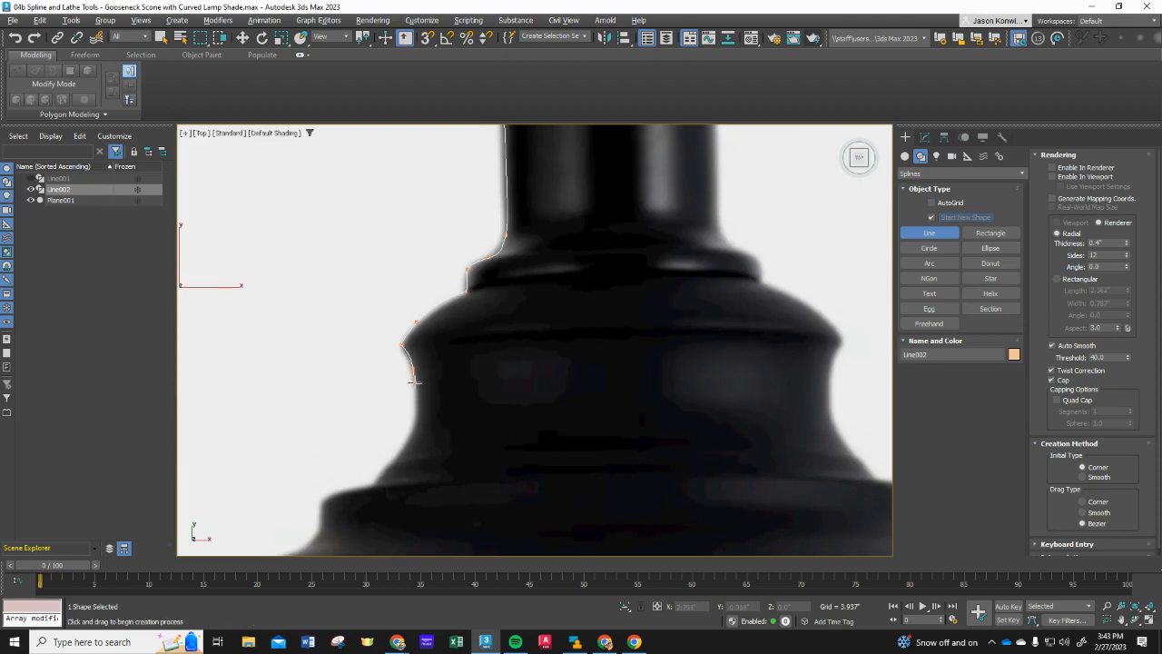
{"action": "left_click", "coordinate": [414, 381]}
{"action": "right_click", "coordinate": [345, 471]}
{"action": "left_click", "coordinate": [414, 368]}
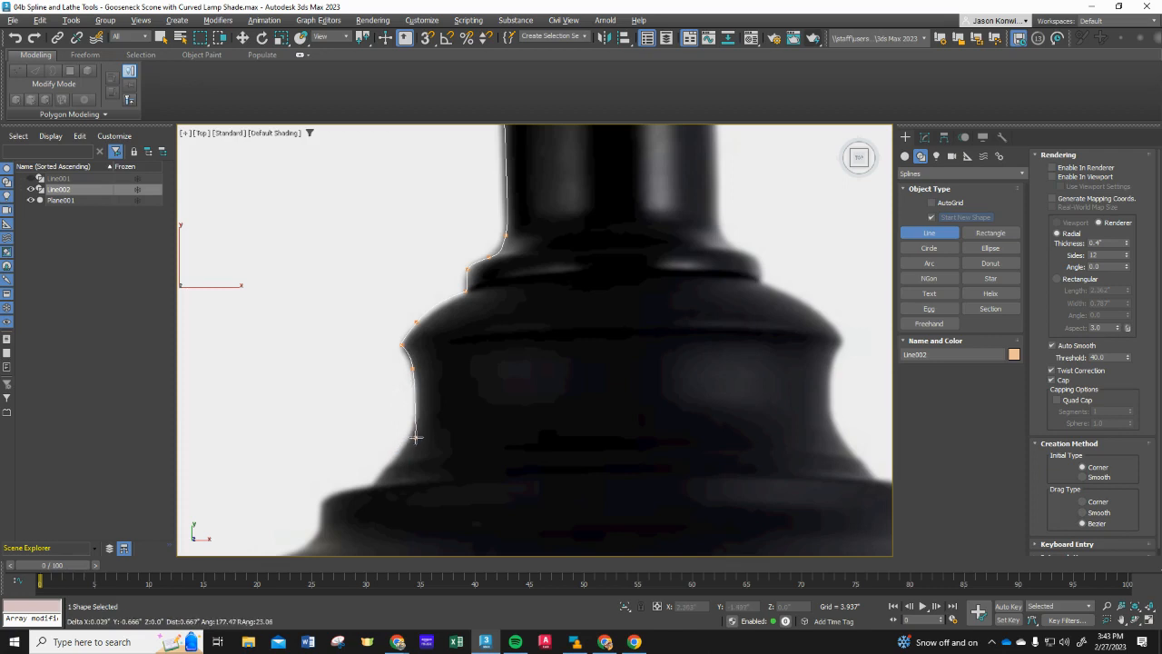
{"action": "left_click", "coordinate": [411, 431]}
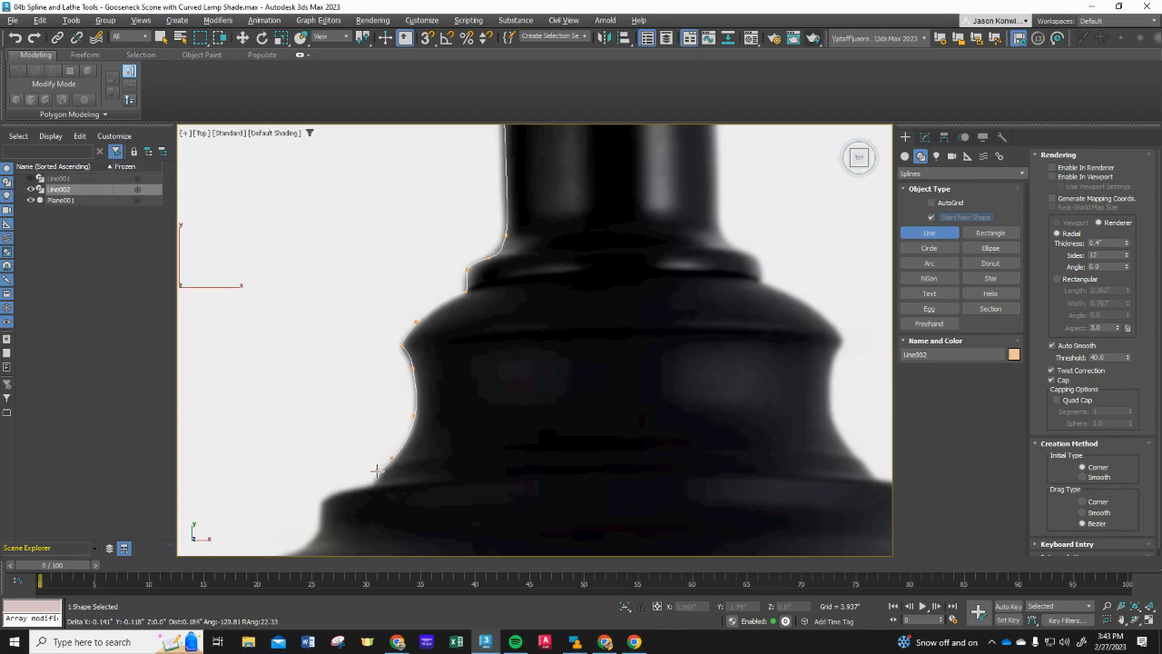
- Continue the profile line to the base of the concave section and along the ledge to its outer corner
{"action": "left_click", "coordinate": [372, 487]}
{"action": "left_click", "coordinate": [349, 489]}
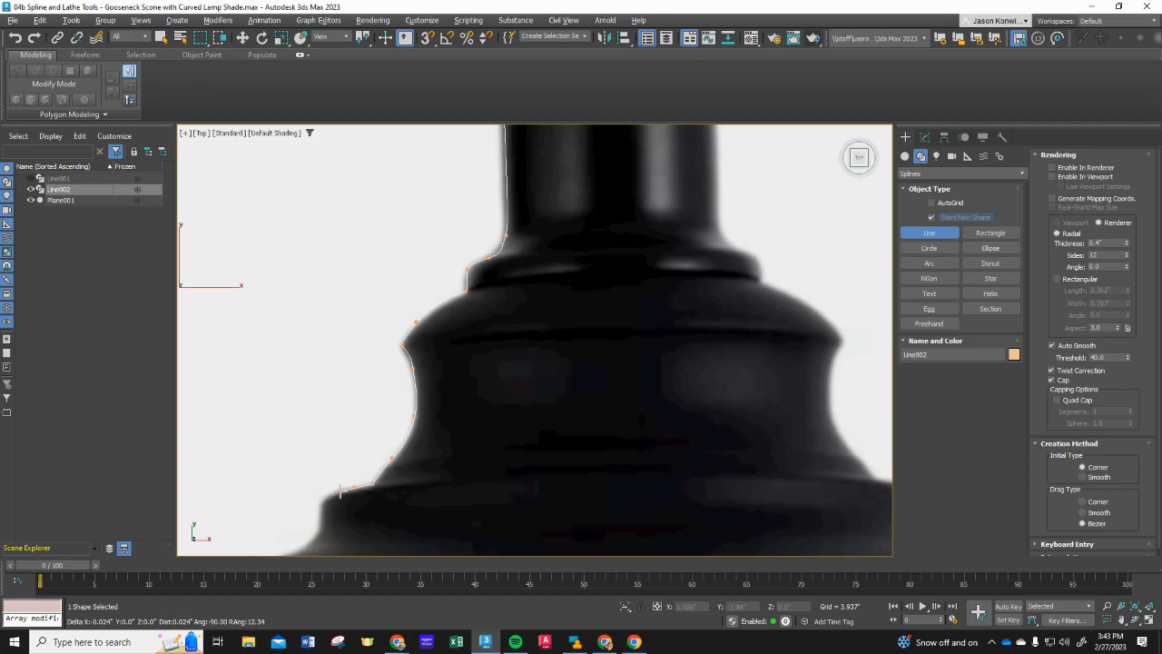
{"action": "left_click", "coordinate": [321, 497]}
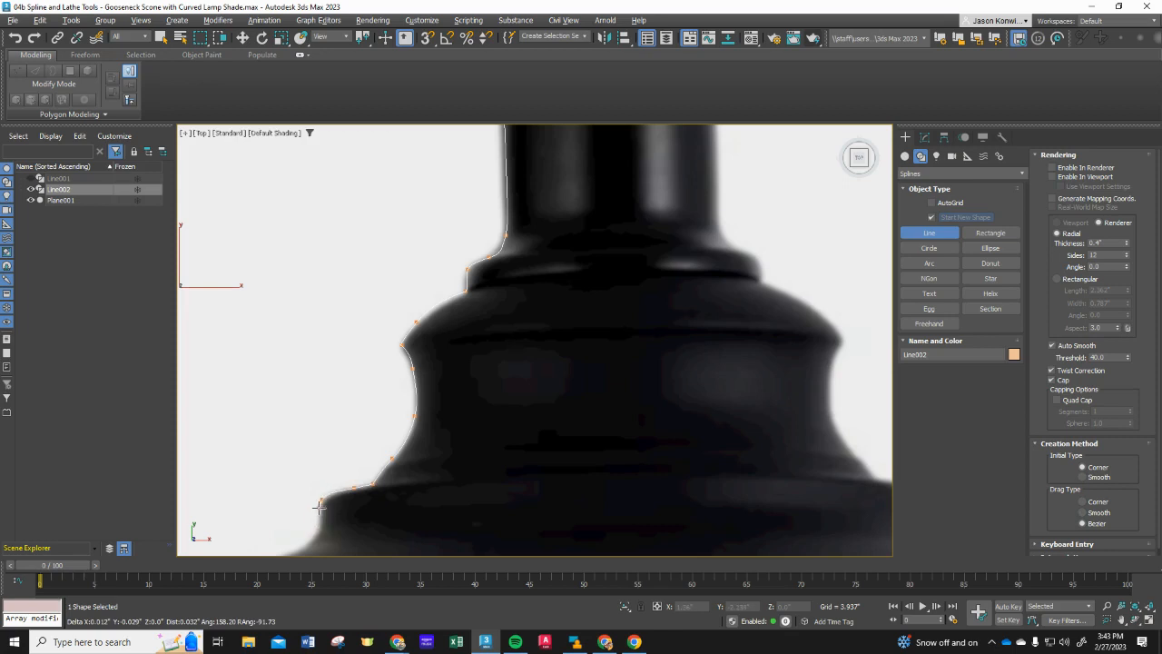
- Continue the profile line down the short step beneath the ledge and onto the upper shoulder of the dome-shaped shade
{"action": "scroll", "coordinate": [319, 506], "scroll_direction": "down", "scroll_amount": 5}
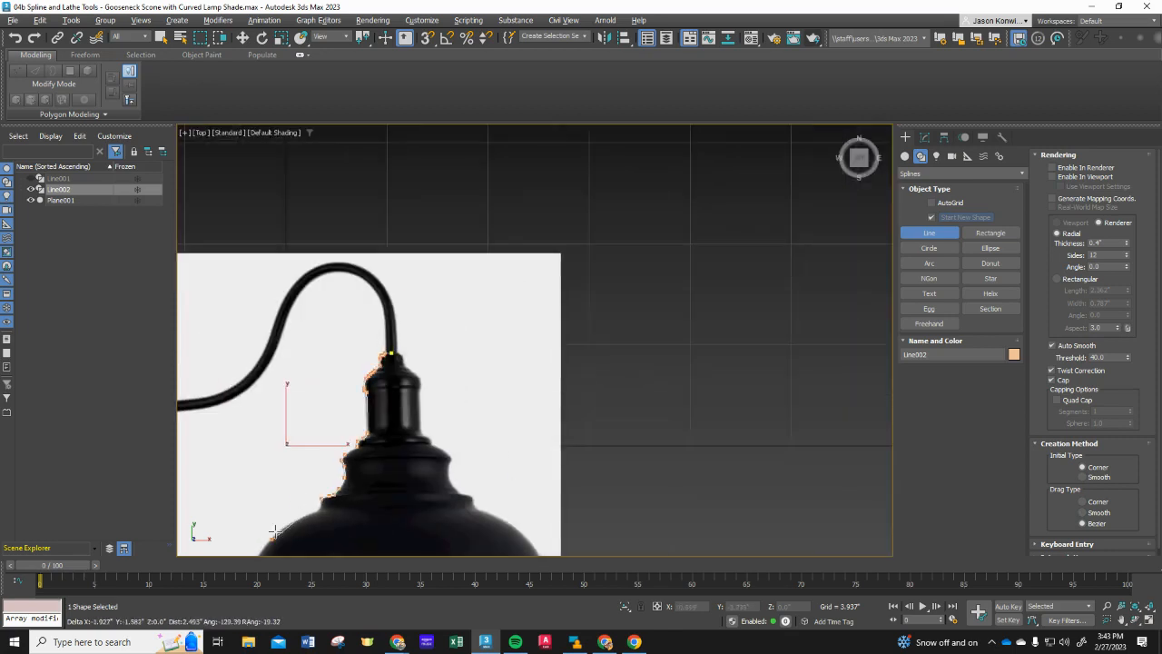
{"action": "scroll", "coordinate": [274, 531], "scroll_direction": "down", "scroll_amount": 3}
{"action": "scroll", "coordinate": [273, 523], "scroll_direction": "up", "scroll_amount": 10}
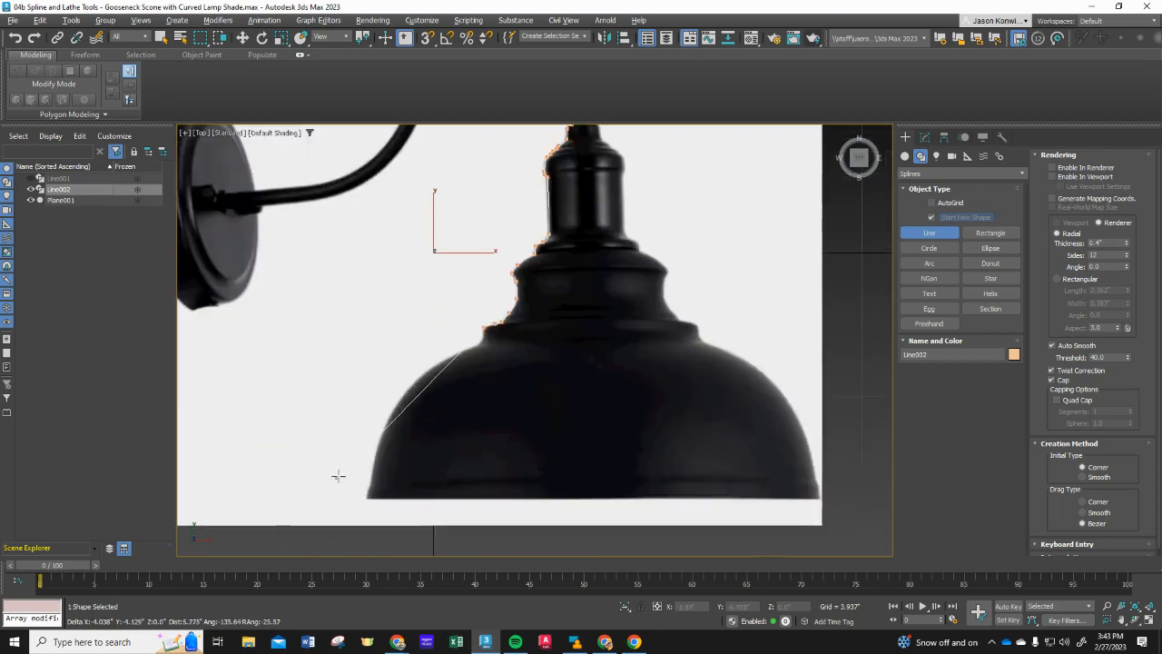
{"action": "scroll", "coordinate": [426, 390], "scroll_direction": "up", "scroll_amount": 5}
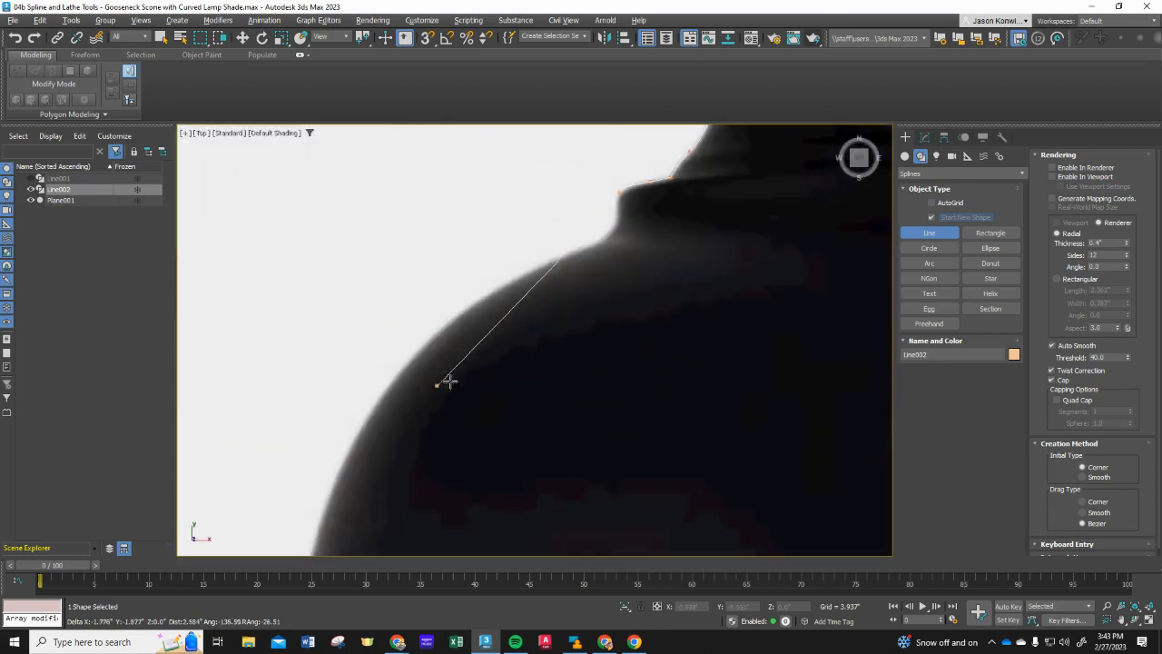
{"action": "left_click", "coordinate": [616, 225]}
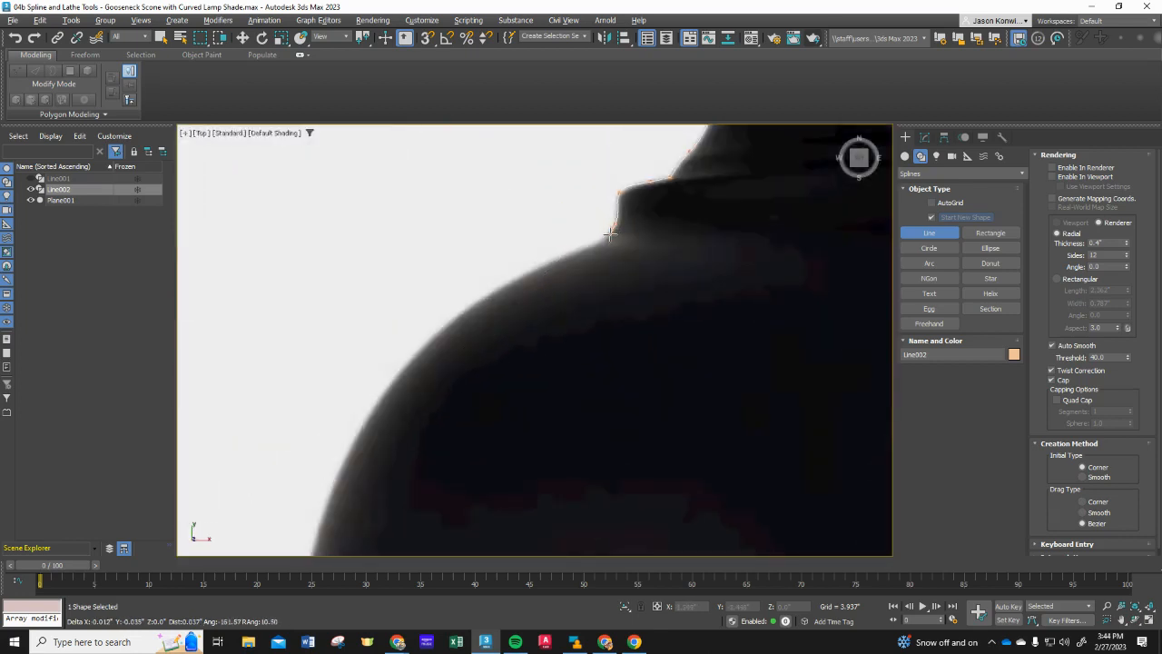
{"action": "left_click", "coordinate": [611, 237]}
{"action": "left_click", "coordinate": [510, 281]}
{"action": "right_click", "coordinate": [403, 358]}
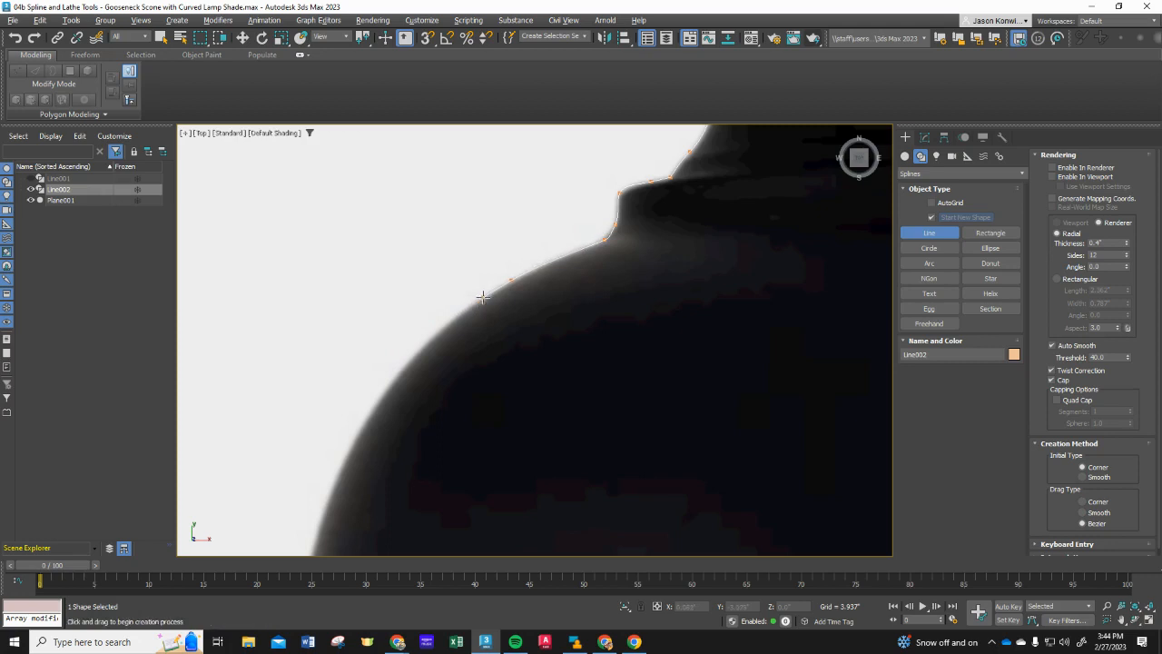
- Trace the upper left curve of the dome outward and downward with curved points following the shade's silhouette
{"action": "left_click", "coordinate": [478, 299]}
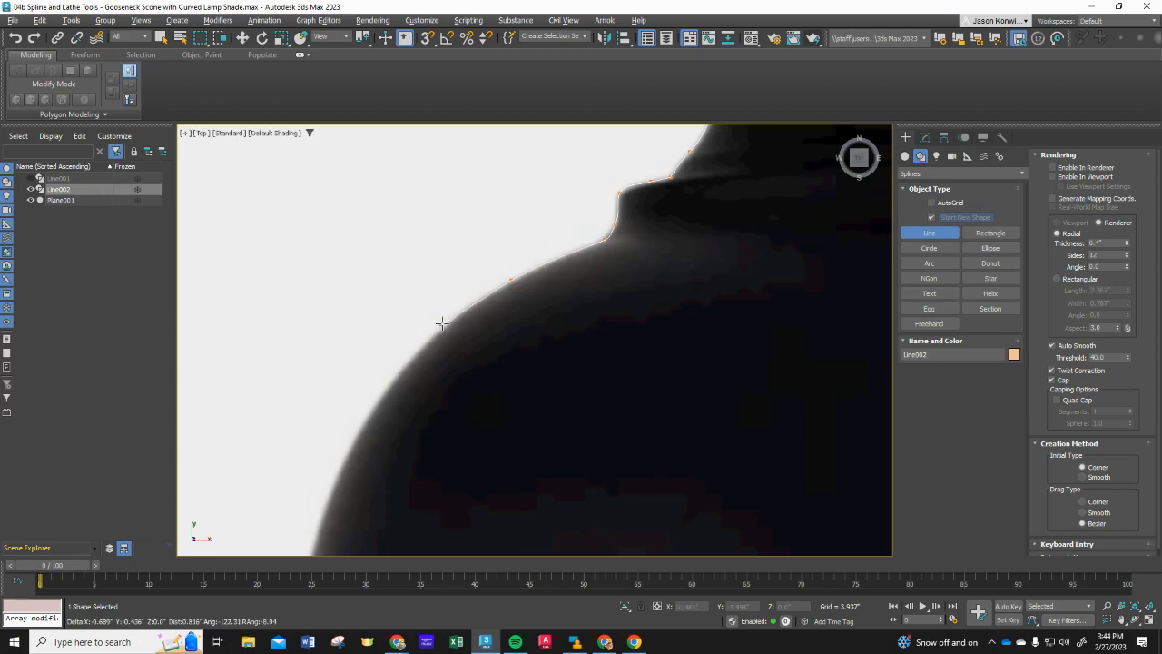
{"action": "left_click", "coordinate": [449, 320]}
{"action": "left_click", "coordinate": [332, 447]}
{"action": "right_click", "coordinate": [414, 350]}
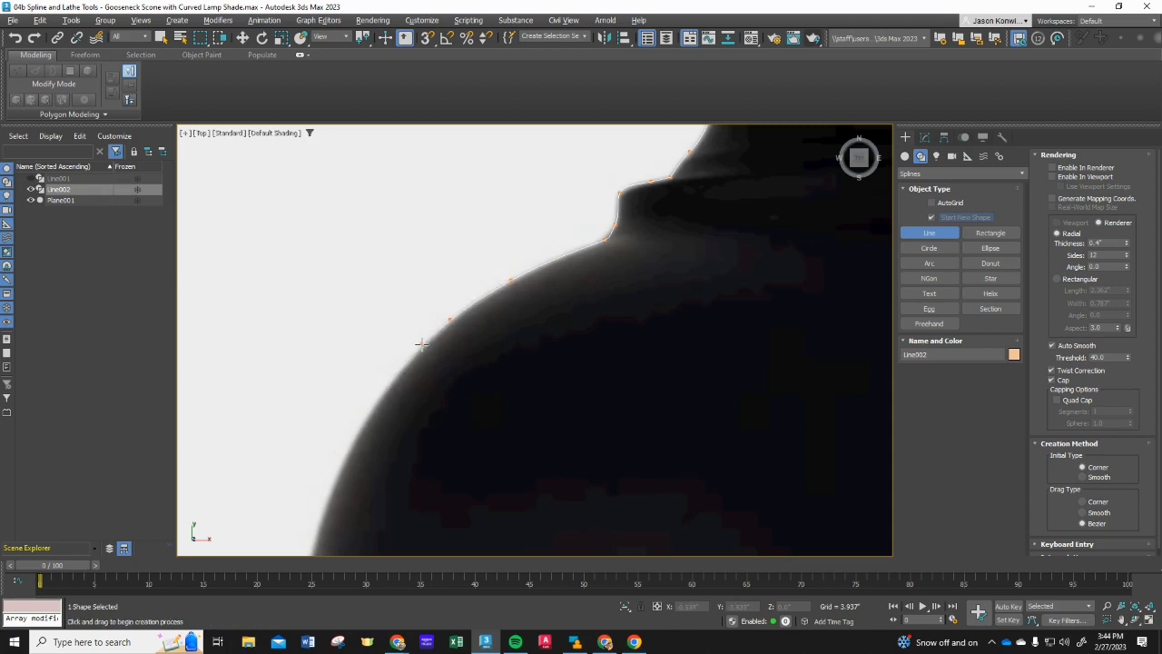
{"action": "left_click", "coordinate": [420, 344]}
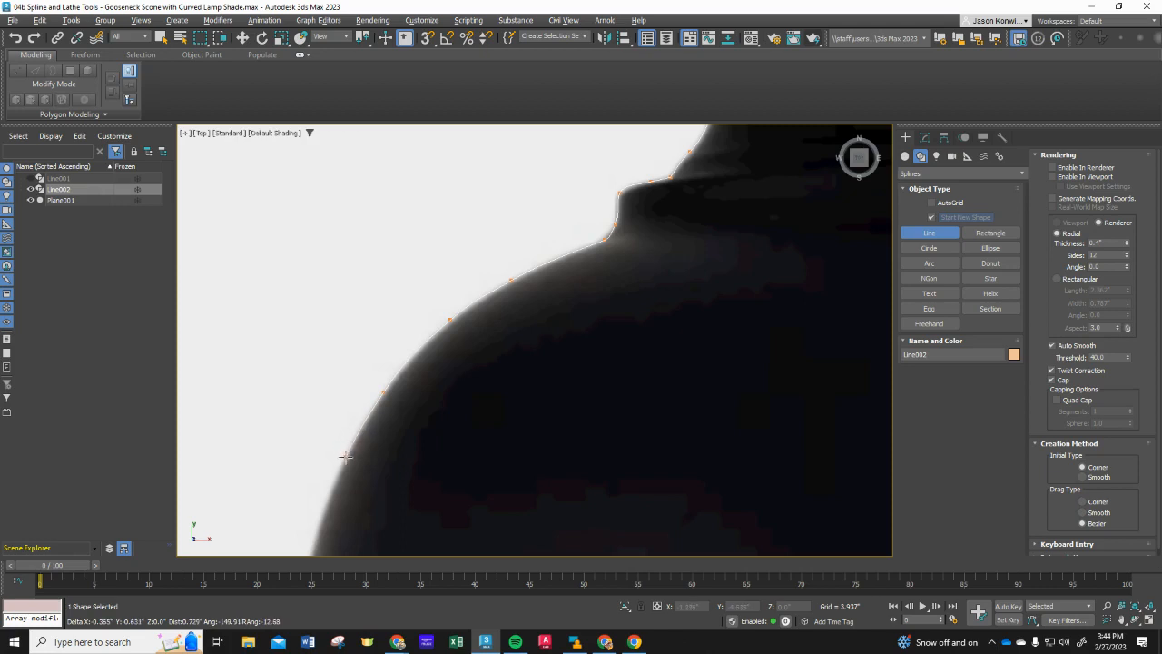
{"action": "left_click", "coordinate": [345, 456]}
{"action": "left_click", "coordinate": [314, 521]}
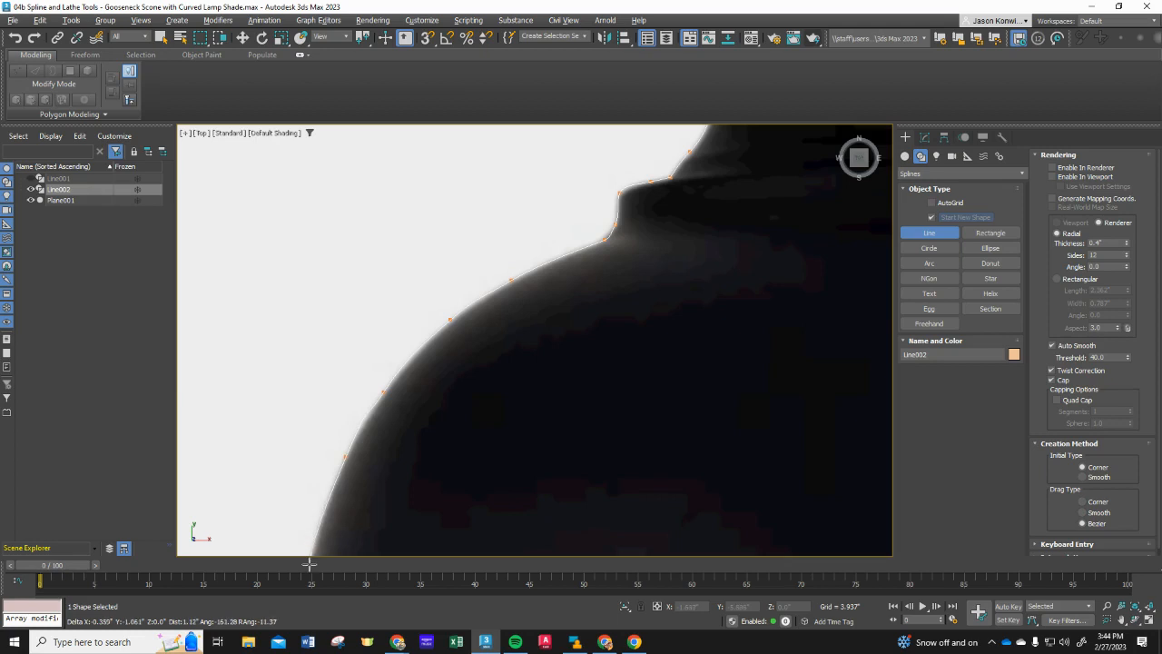
- Trace the dome's lower left side and the small flared rim down to the shade's bottom corner
{"action": "scroll", "coordinate": [313, 522], "scroll_direction": "down", "scroll_amount": 8}
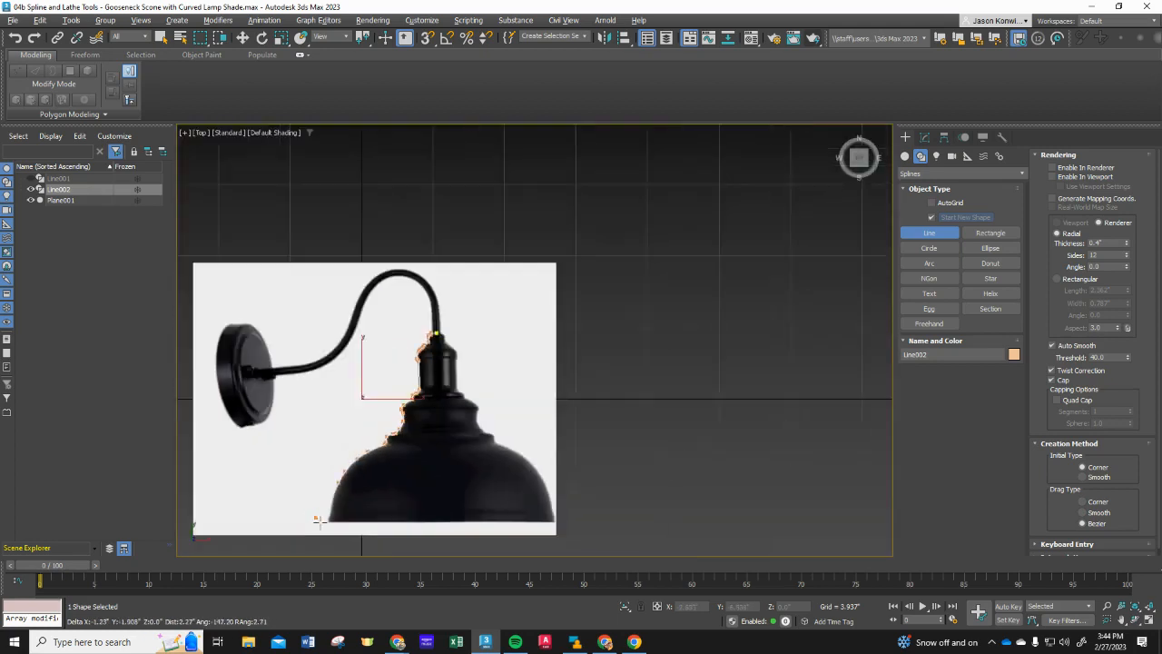
{"action": "scroll", "coordinate": [318, 518], "scroll_direction": "up", "scroll_amount": 5}
{"action": "scroll", "coordinate": [378, 366], "scroll_direction": "up", "scroll_amount": 3}
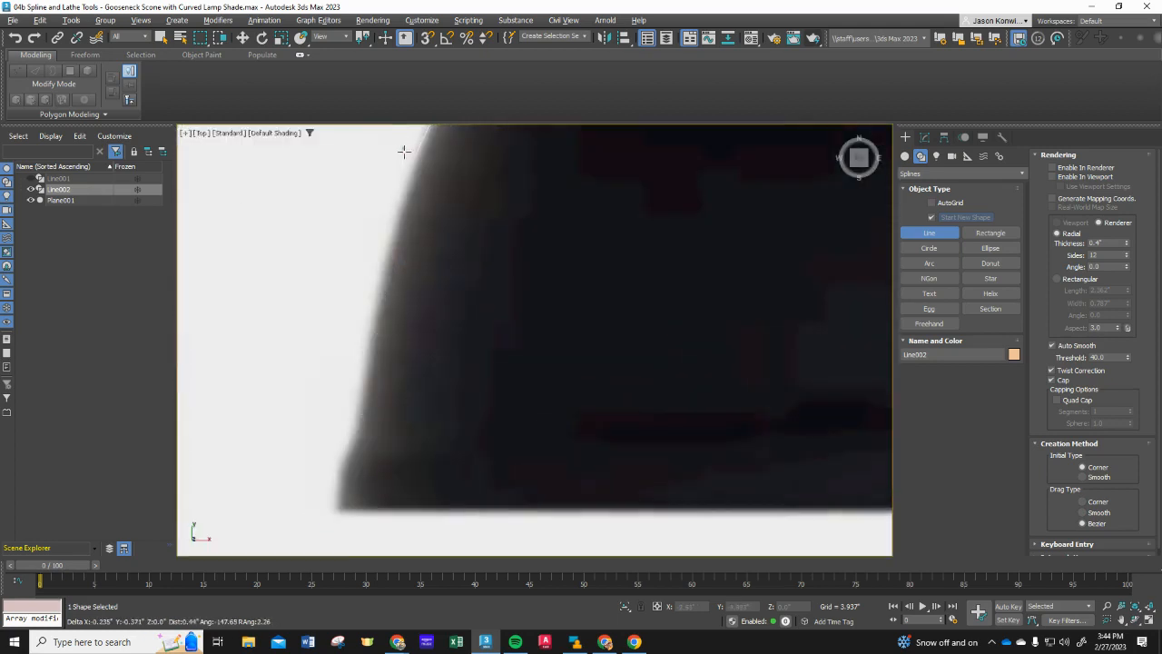
{"action": "scroll", "coordinate": [402, 172], "scroll_direction": "down", "scroll_amount": 4}
{"action": "scroll", "coordinate": [407, 182], "scroll_direction": "down", "scroll_amount": 2}
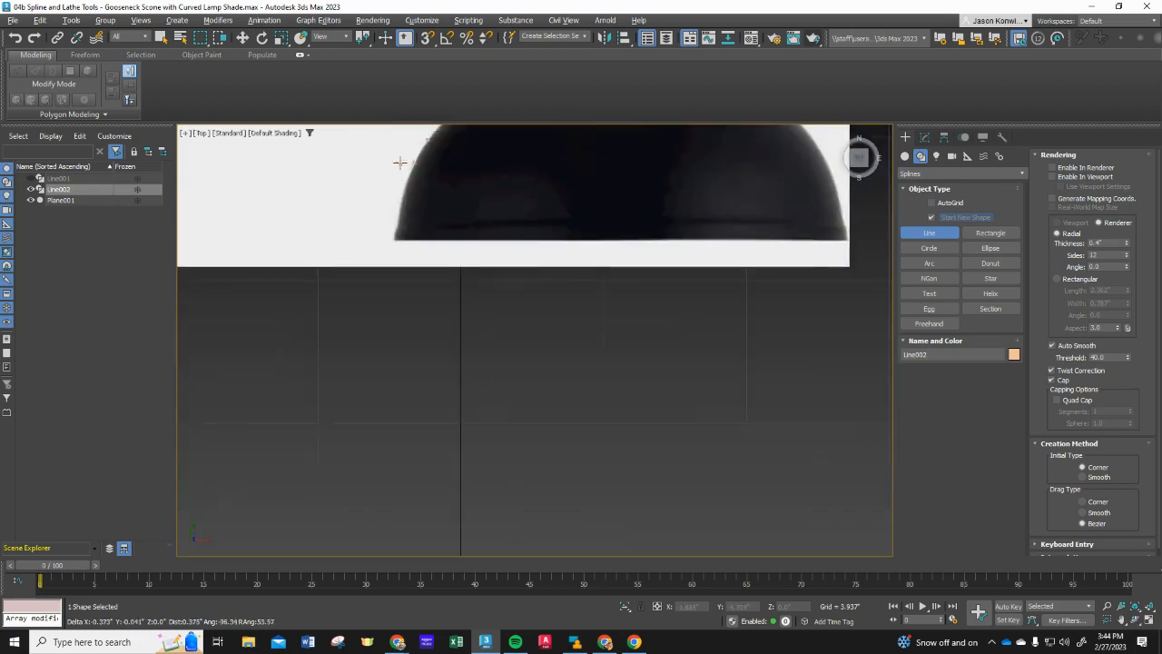
{"action": "scroll", "coordinate": [402, 174], "scroll_direction": "up", "scroll_amount": 3}
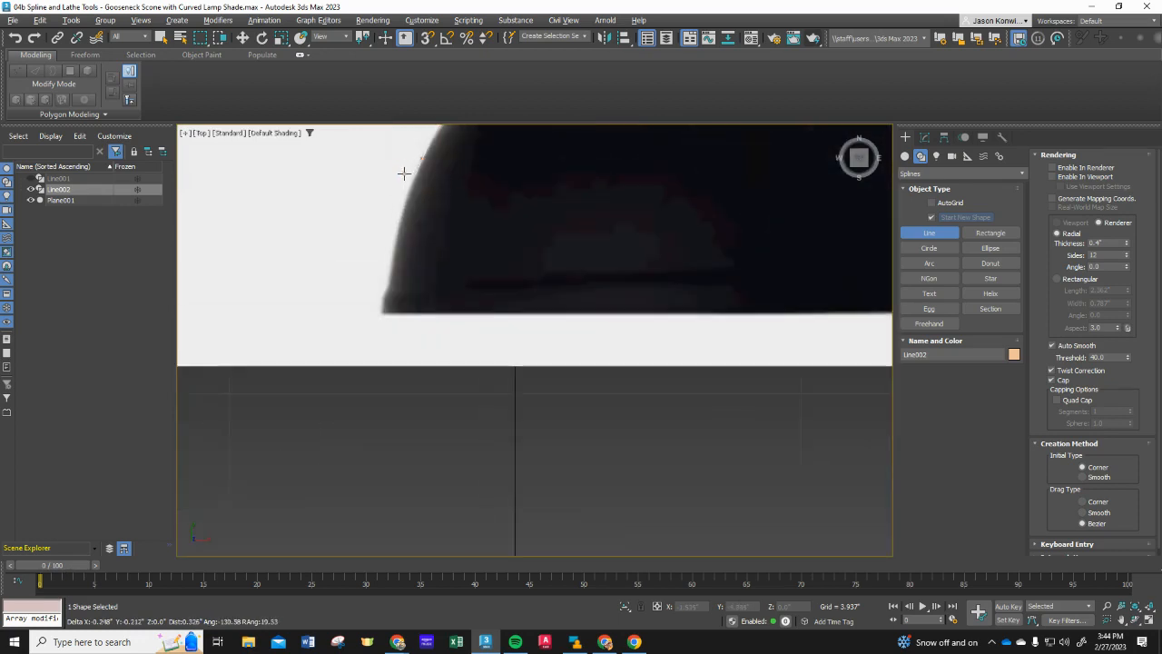
{"action": "left_click", "coordinate": [400, 220]}
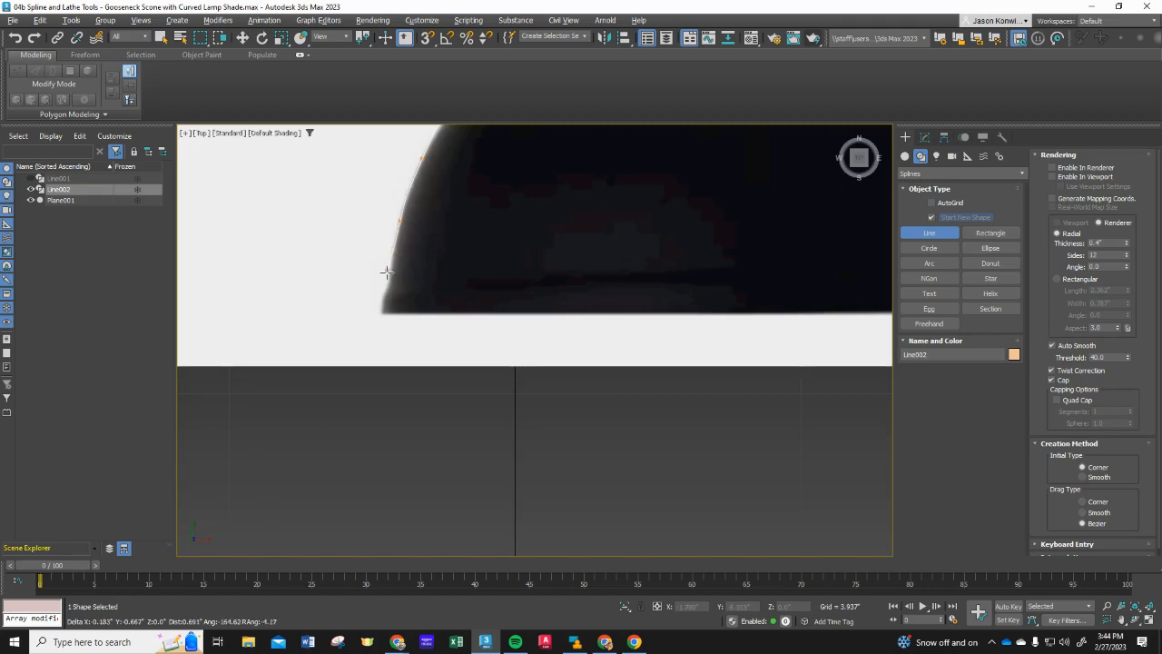
{"action": "left_click", "coordinate": [389, 283]}
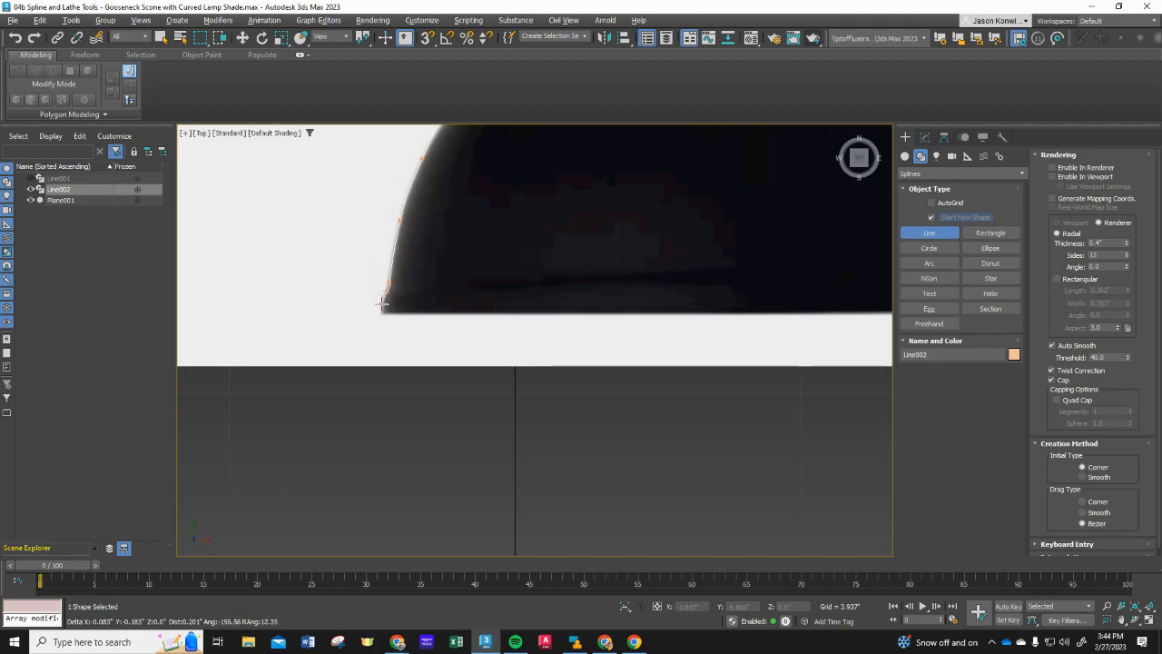
{"action": "left_click", "coordinate": [381, 300]}
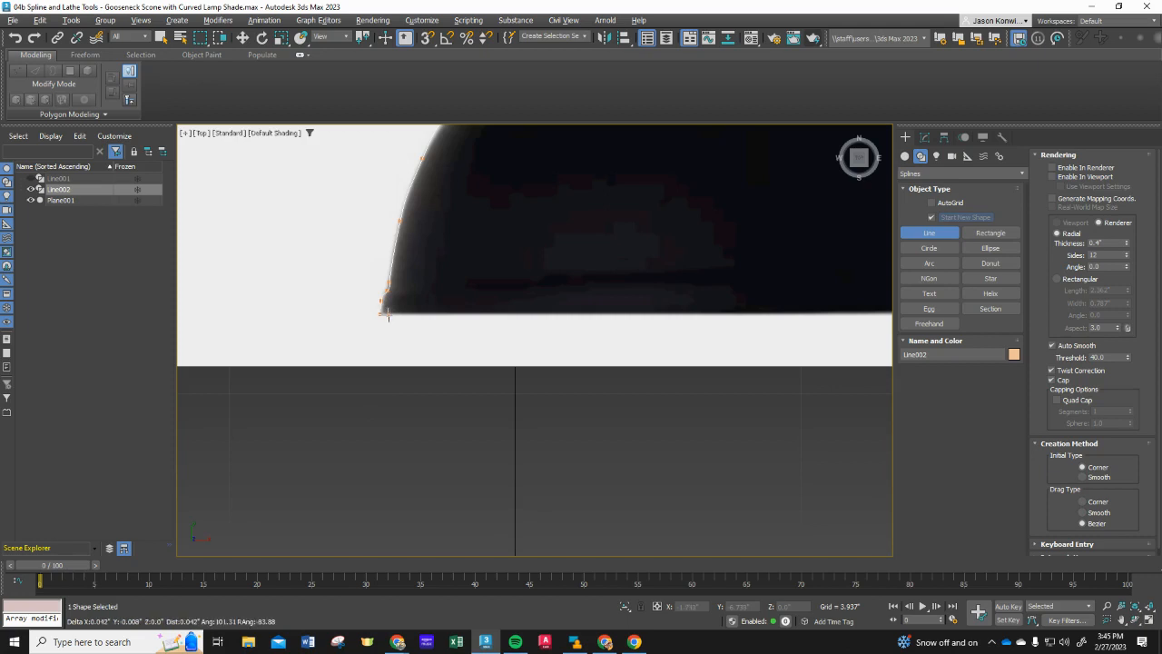
- Extend the profile line along the shade's bottom edge to a point on the lamp's central axis
{"action": "scroll", "coordinate": [472, 324], "scroll_direction": "down", "scroll_amount": 5}
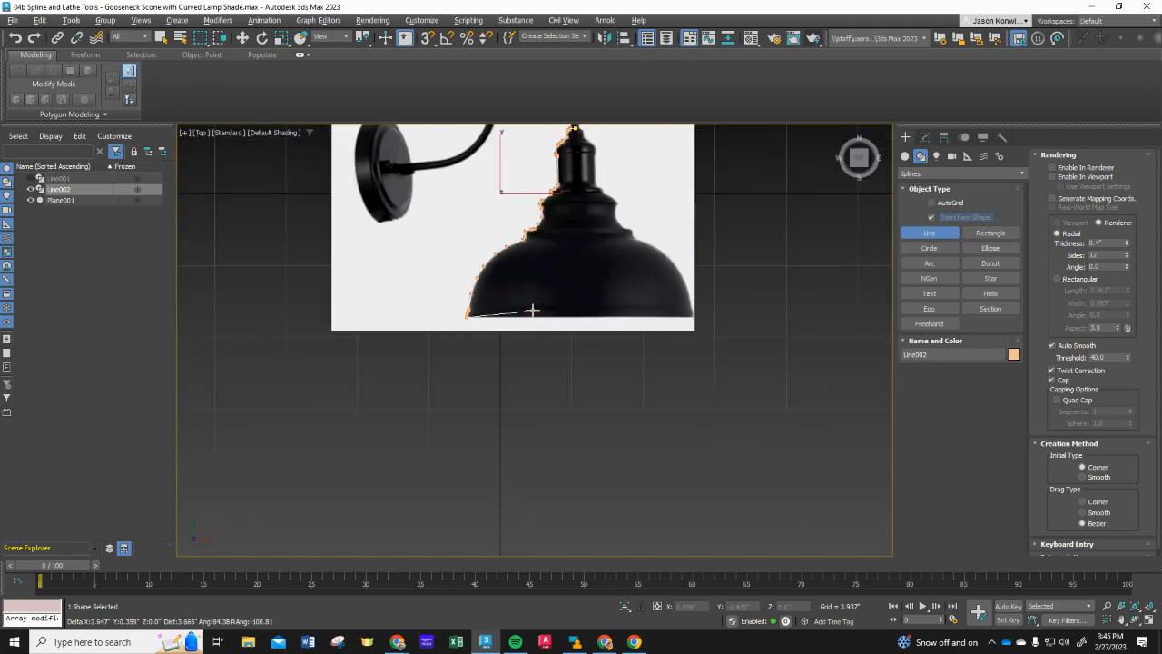
{"action": "scroll", "coordinate": [595, 182], "scroll_direction": "down", "scroll_amount": 6}
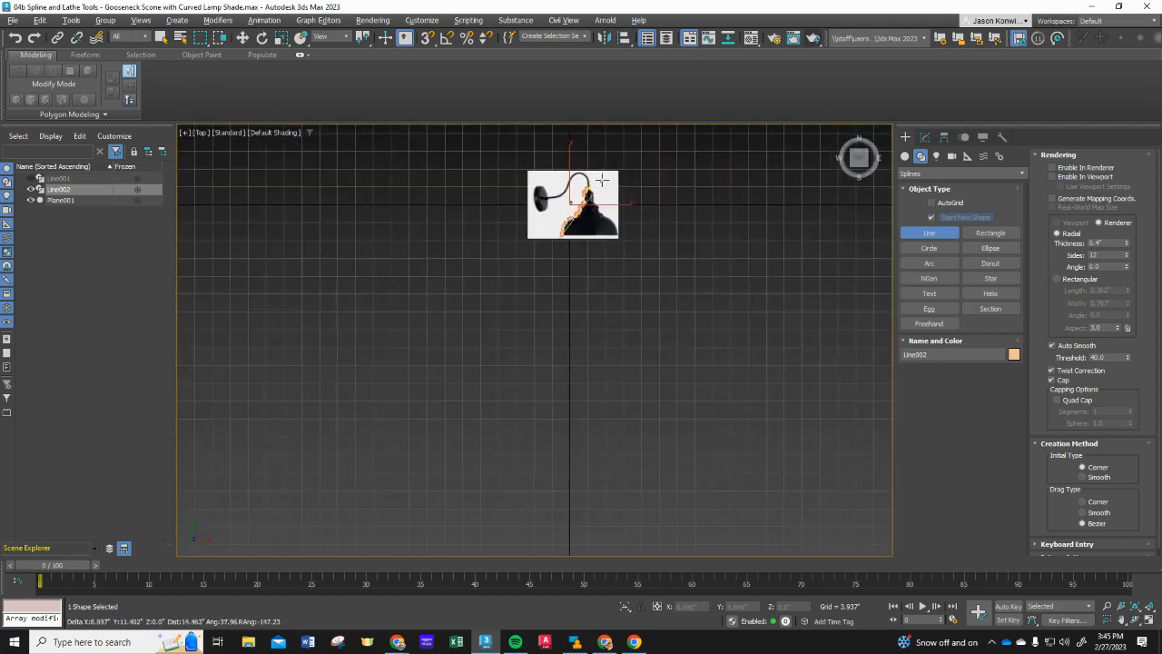
{"action": "scroll", "coordinate": [598, 184], "scroll_direction": "up", "scroll_amount": 5}
{"action": "scroll", "coordinate": [592, 195], "scroll_direction": "up", "scroll_amount": 4}
{"action": "scroll", "coordinate": [536, 250], "scroll_direction": "down", "scroll_amount": 4}
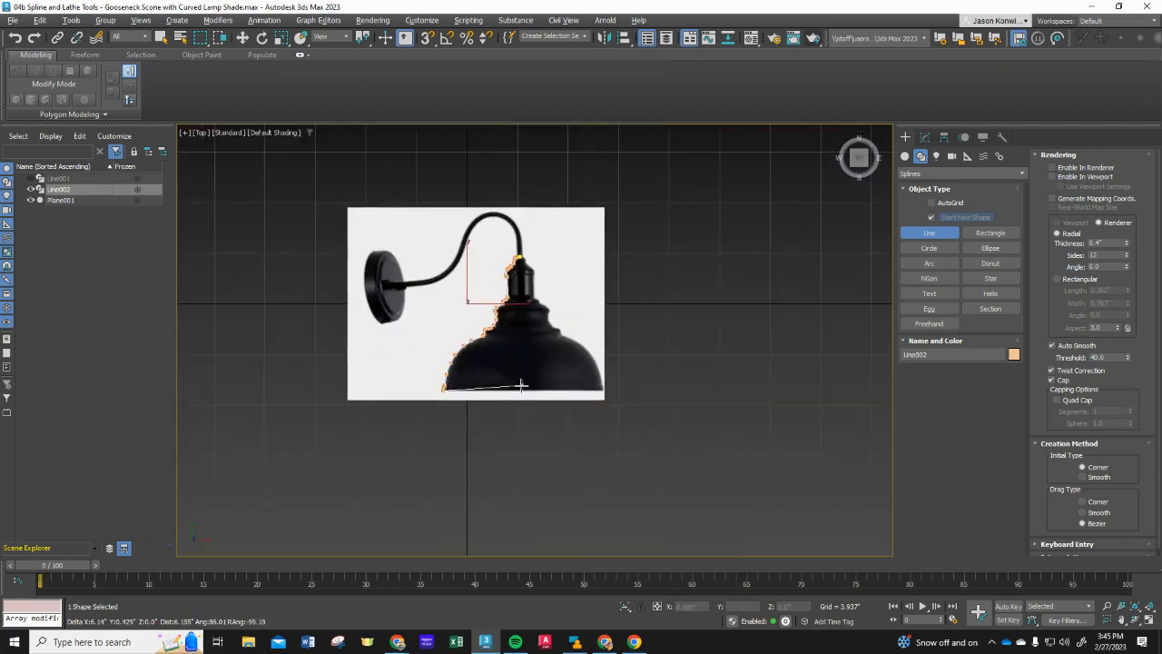
{"action": "scroll", "coordinate": [519, 392], "scroll_direction": "up", "scroll_amount": 5}
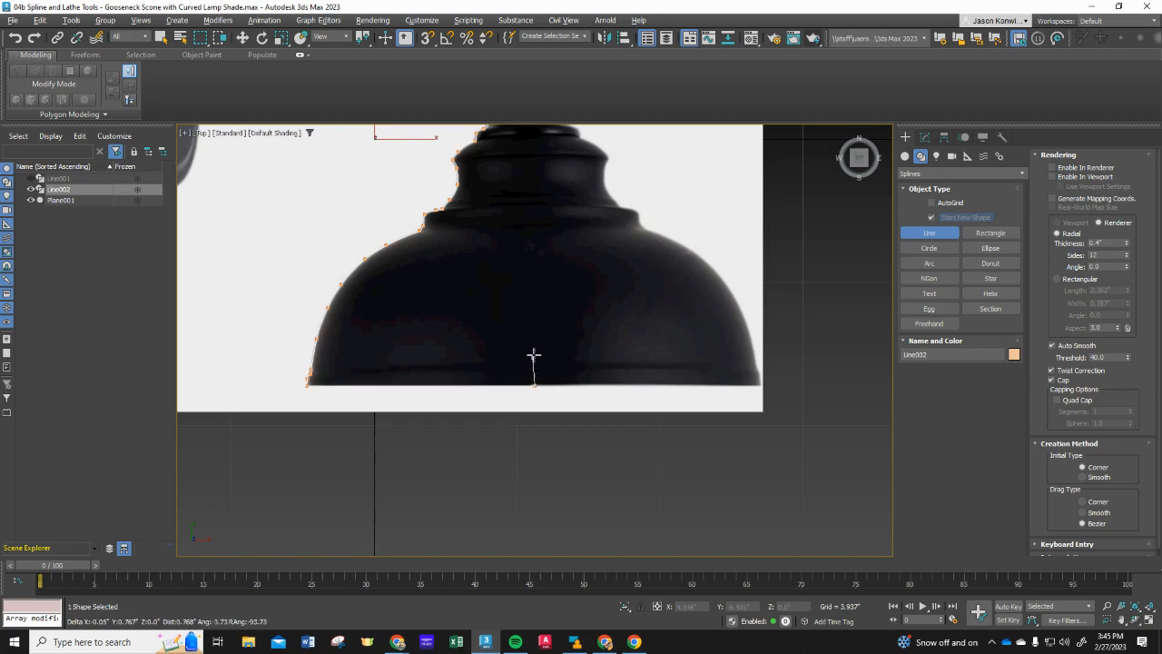
- Run the profile line up the central axis to its starting vertex and close the spline
{"action": "scroll", "coordinate": [540, 242], "scroll_direction": "down", "scroll_amount": 3}
{"action": "scroll", "coordinate": [543, 147], "scroll_direction": "up", "scroll_amount": 5}
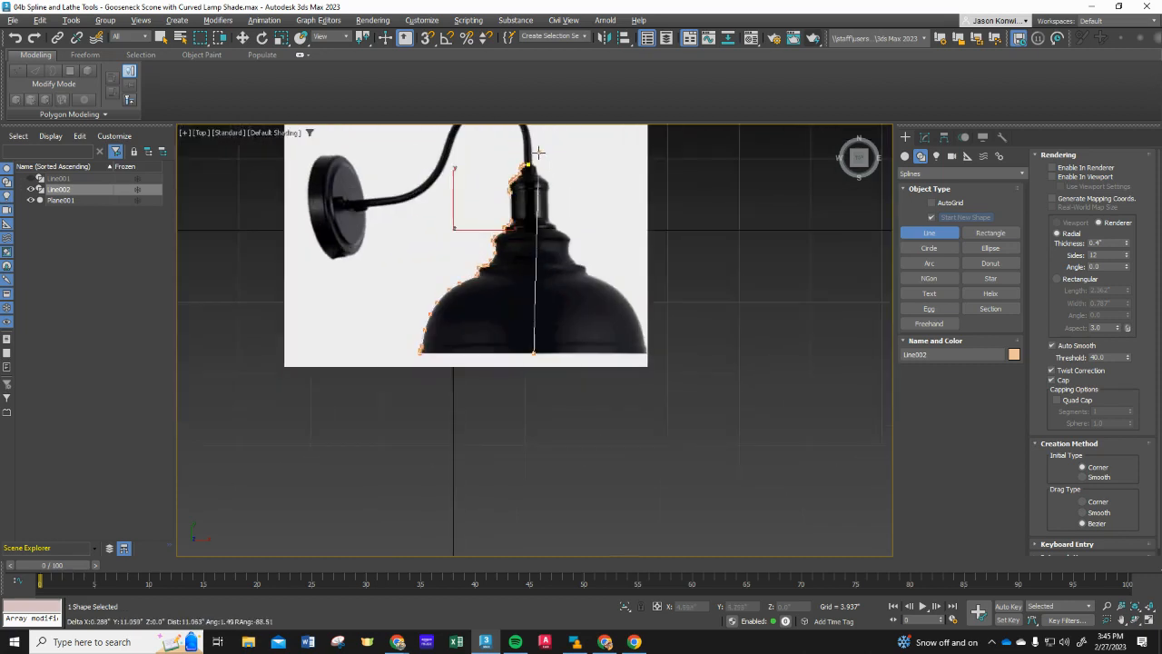
{"action": "scroll", "coordinate": [497, 194], "scroll_direction": "up", "scroll_amount": 3}
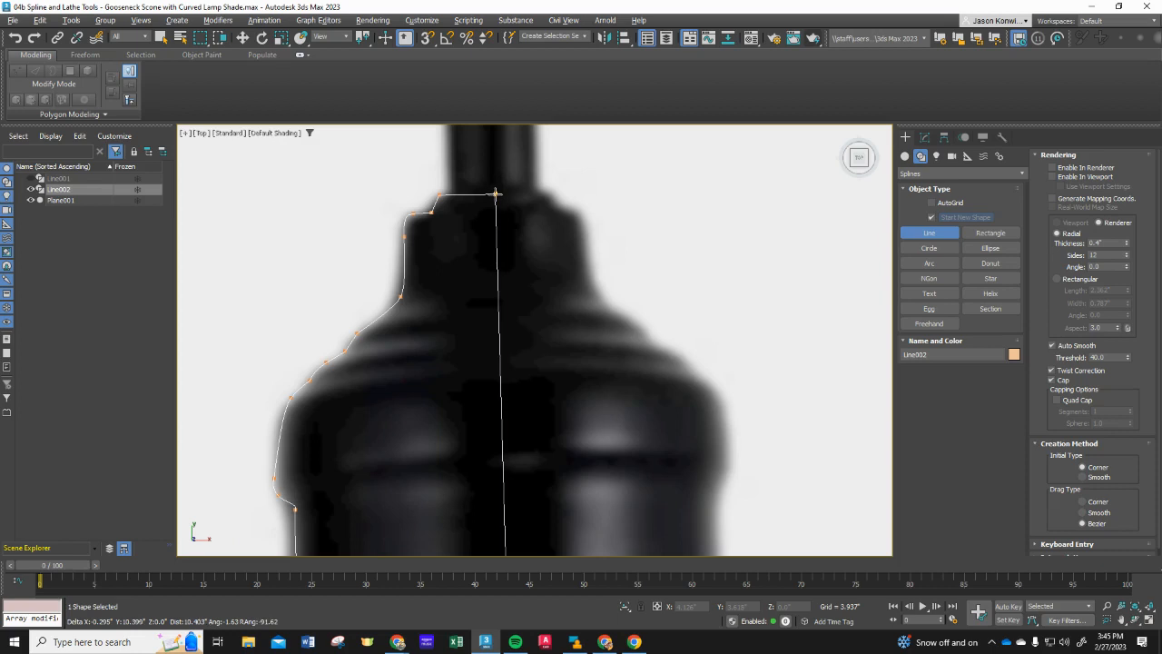
{"action": "left_click", "coordinate": [497, 194]}
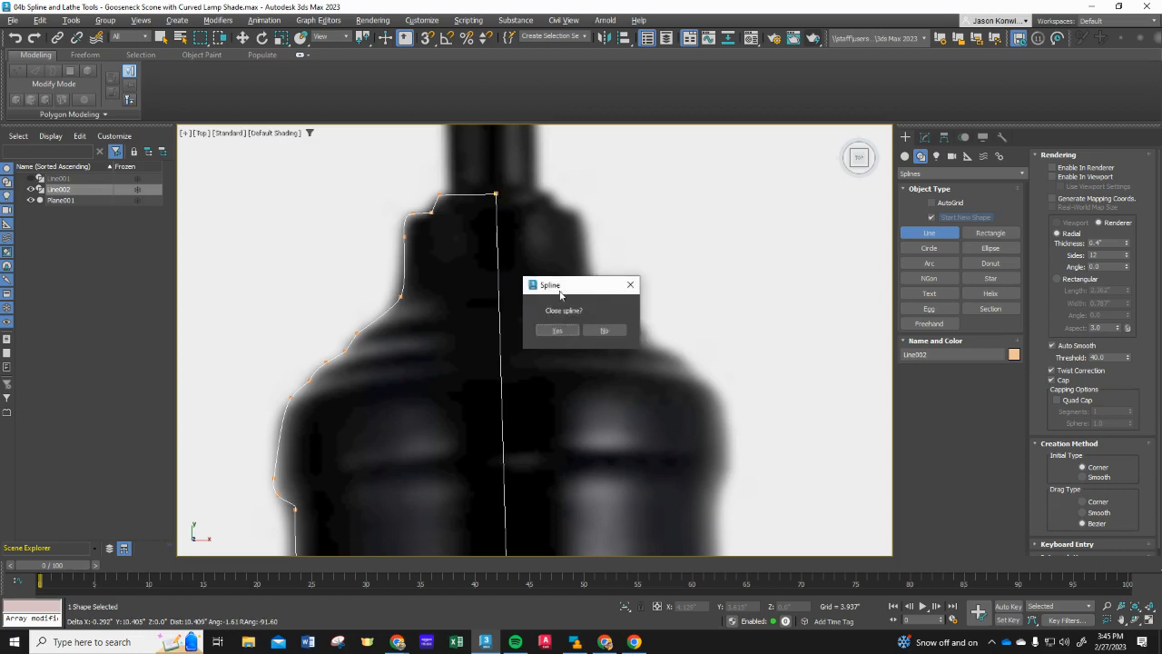
{"action": "left_click", "coordinate": [556, 329]}
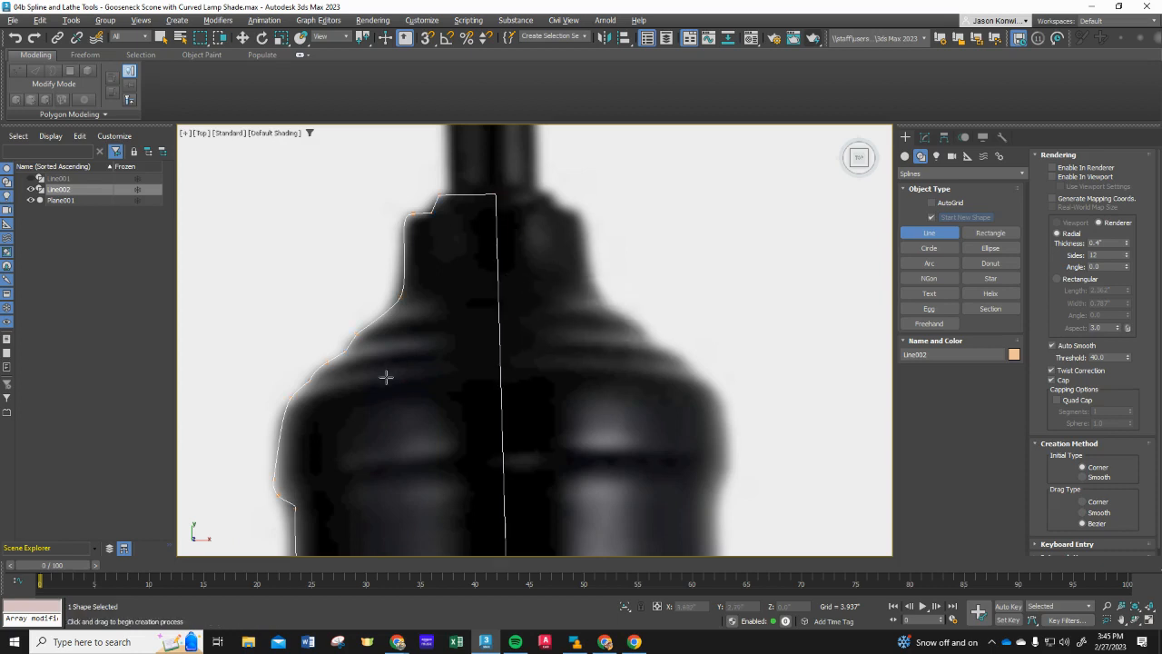
- Edit the closed profile at Vertex level and select the eight vertices along the socket's sloped shoulder and collar
{"action": "scroll", "coordinate": [425, 431], "scroll_direction": "down", "scroll_amount": 4}
{"action": "scroll", "coordinate": [425, 431], "scroll_direction": "down", "scroll_amount": 5}
{"action": "scroll", "coordinate": [436, 486], "scroll_direction": "up", "scroll_amount": 3}
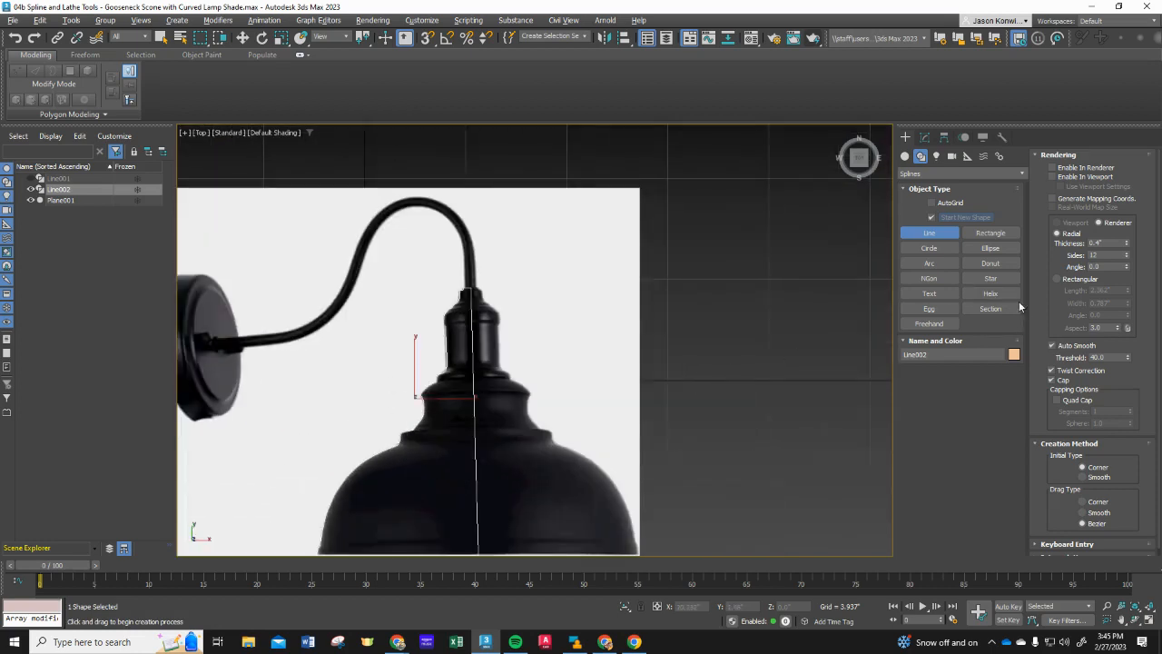
{"action": "left_click", "coordinate": [926, 137]}
{"action": "scroll", "coordinate": [437, 328], "scroll_direction": "up", "scroll_amount": 4}
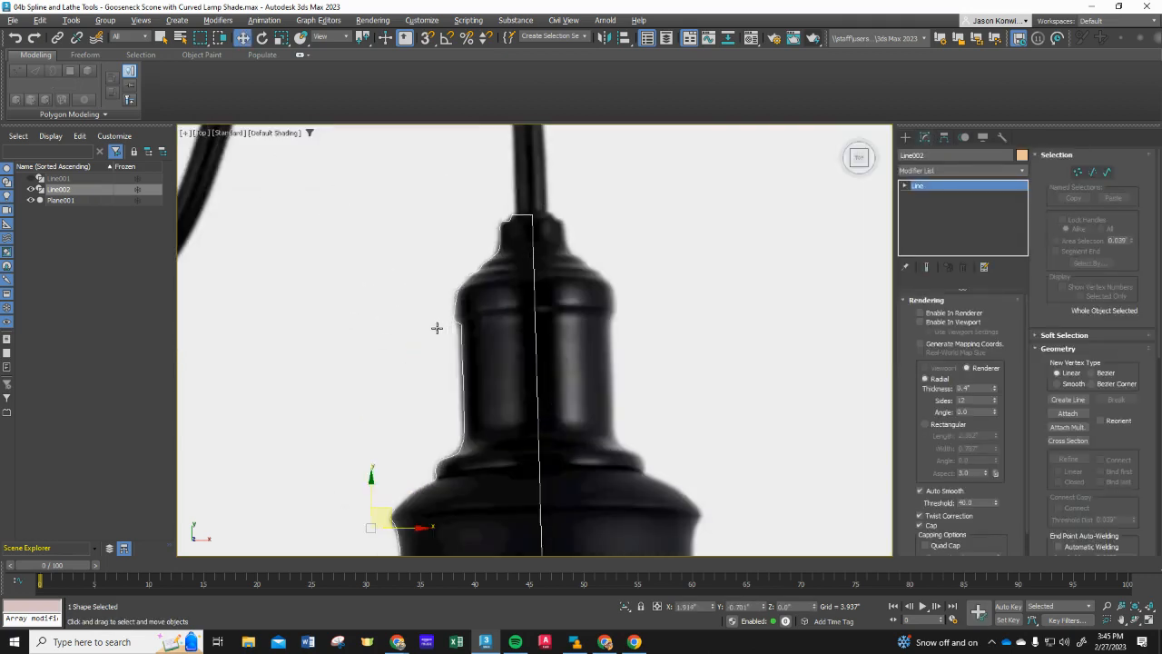
{"action": "scroll", "coordinate": [466, 321], "scroll_direction": "up", "scroll_amount": 3}
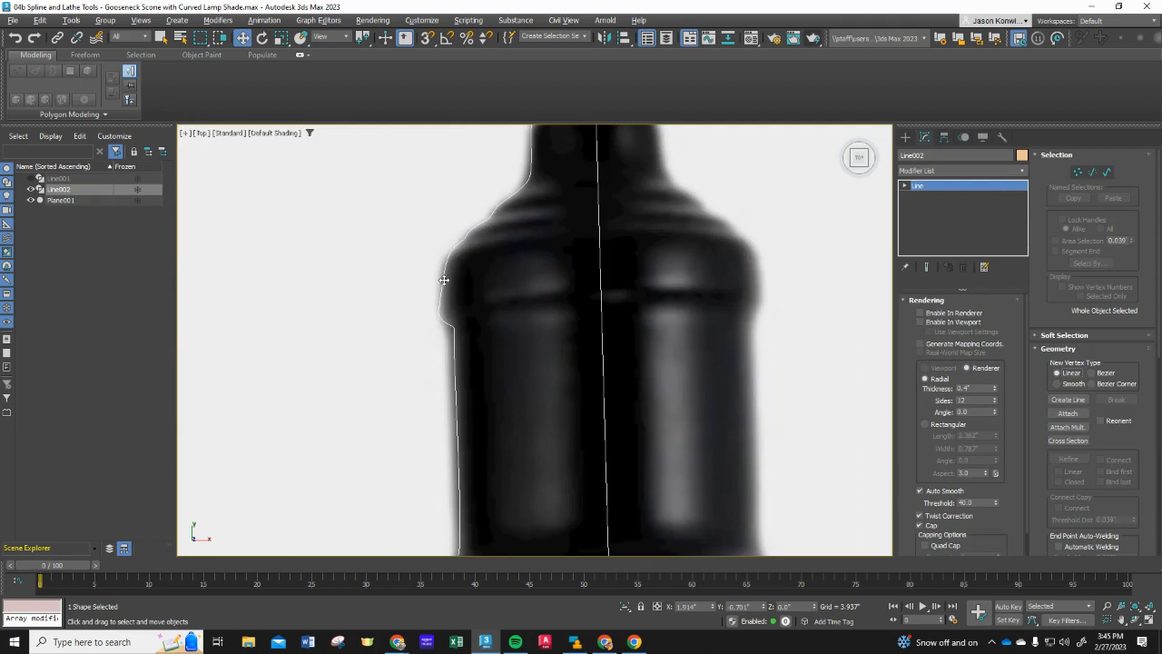
{"action": "left_click", "coordinate": [1078, 173]}
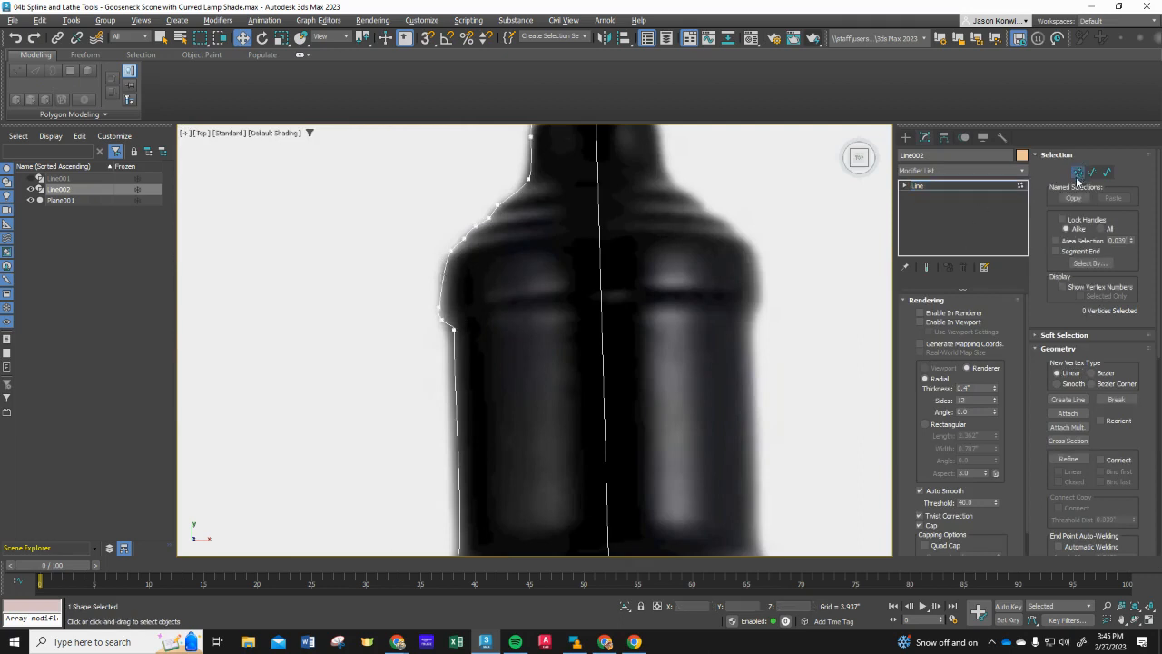
{"action": "left_click", "coordinate": [464, 239]}
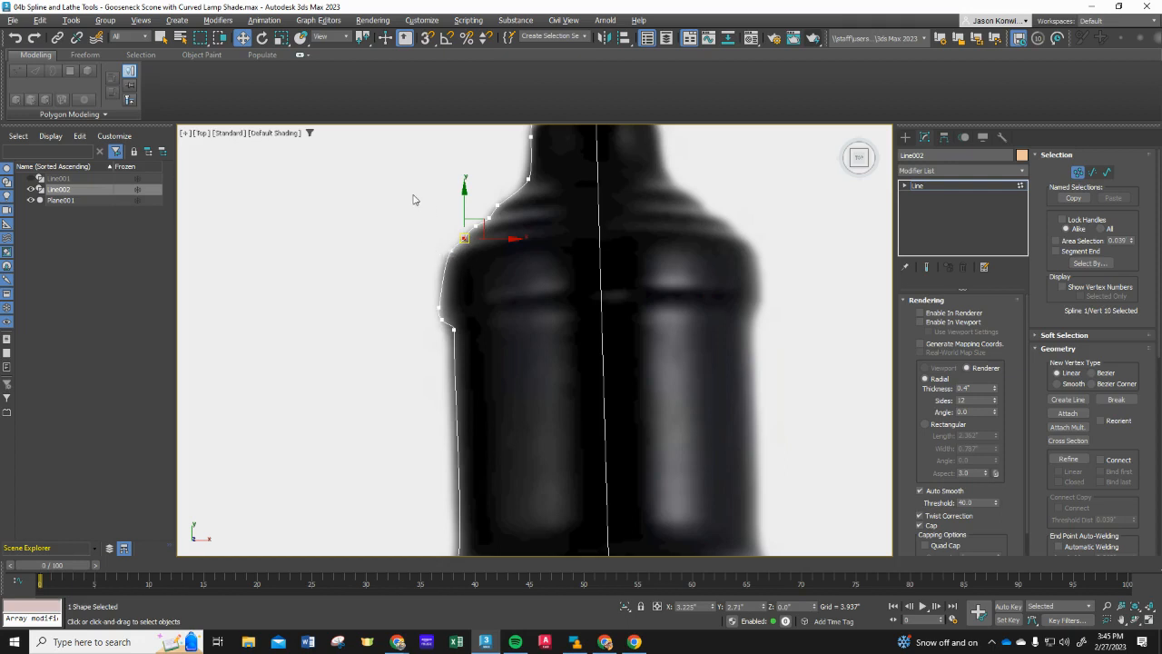
{"action": "left_click_drag", "start_coordinate": [519, 365], "coordinate": [520, 364]}
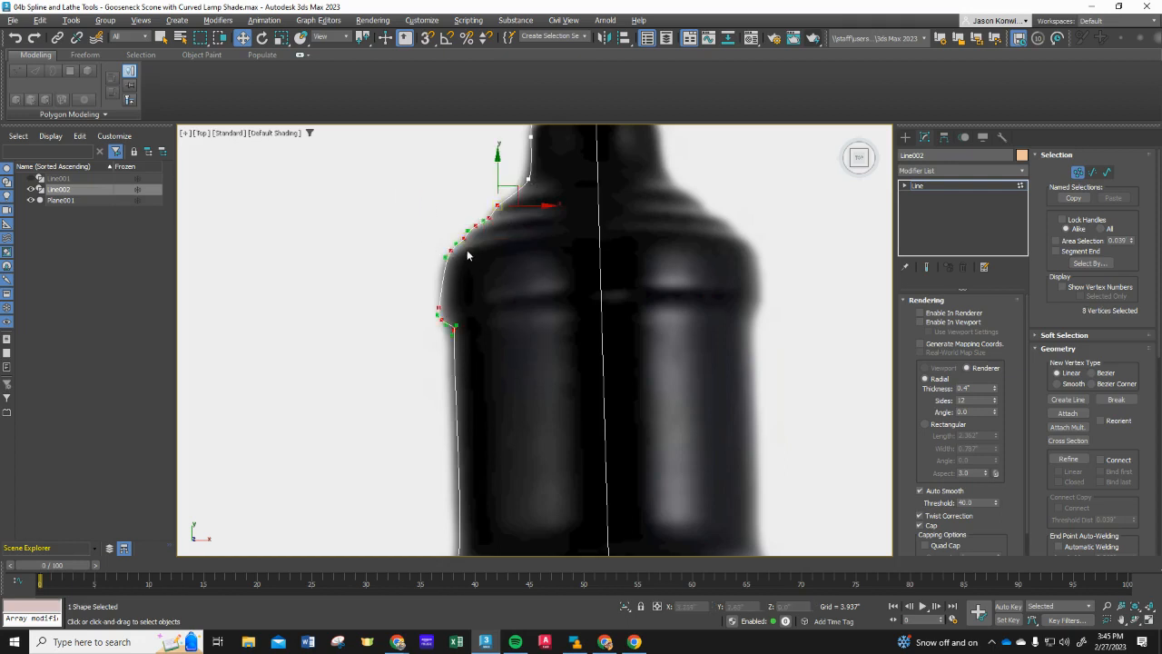
- Slightly adjust the curve tangent on the socket's sloped shoulder, then clear the vertex selection
{"action": "scroll", "coordinate": [473, 222], "scroll_direction": "up", "scroll_amount": 5}
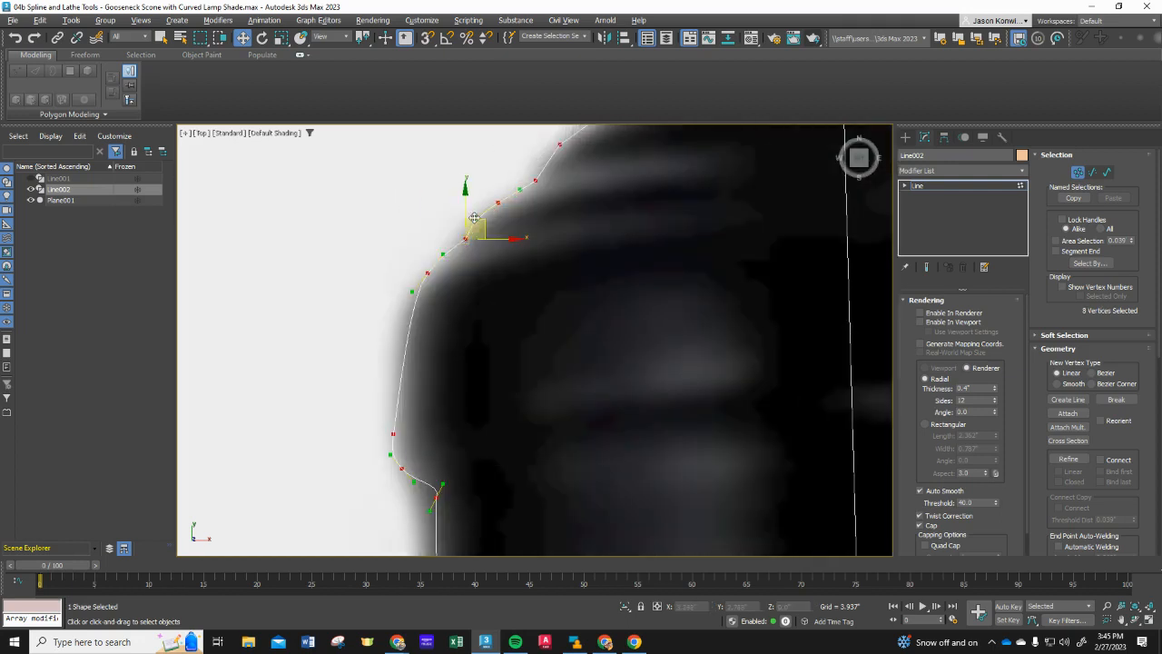
{"action": "left_click_drag", "start_coordinate": [477, 218], "coordinate": [478, 215]}
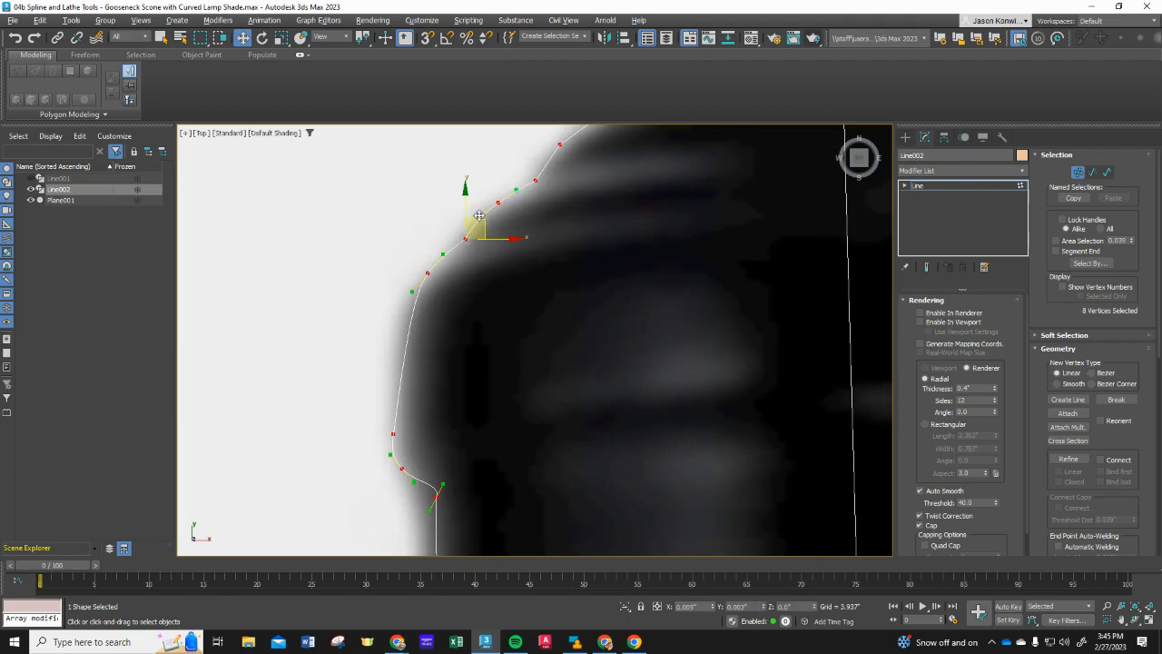
{"action": "left_click", "coordinate": [427, 241]}
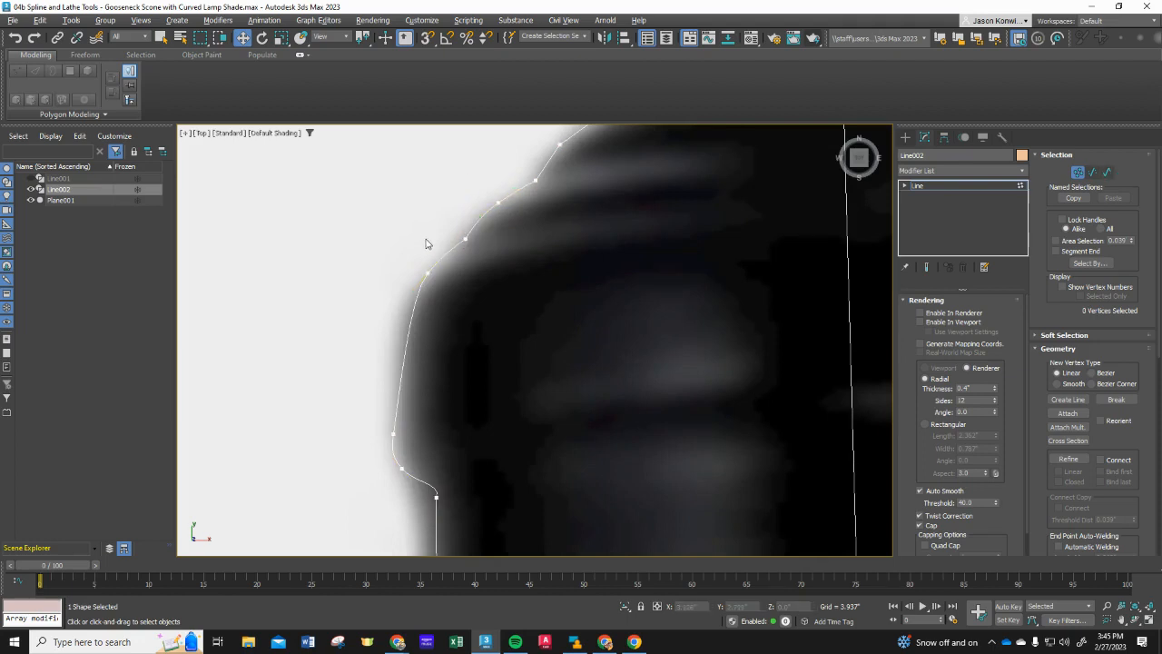
- Convert the vertex at the base of the socket's narrow neck to Bezier and move it down and outward onto the photo's edge
{"action": "scroll", "coordinate": [429, 244], "scroll_direction": "down", "scroll_amount": 4}
{"action": "scroll", "coordinate": [481, 190], "scroll_direction": "up", "scroll_amount": 3}
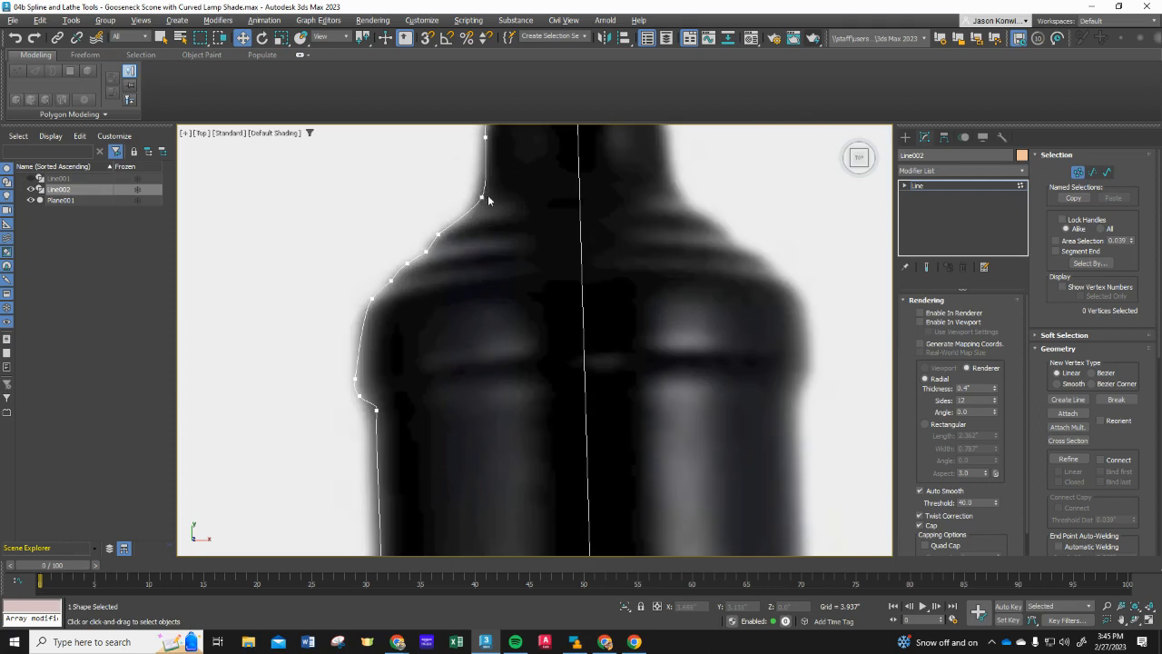
{"action": "left_click", "coordinate": [481, 196]}
{"action": "right_click", "coordinate": [480, 195]}
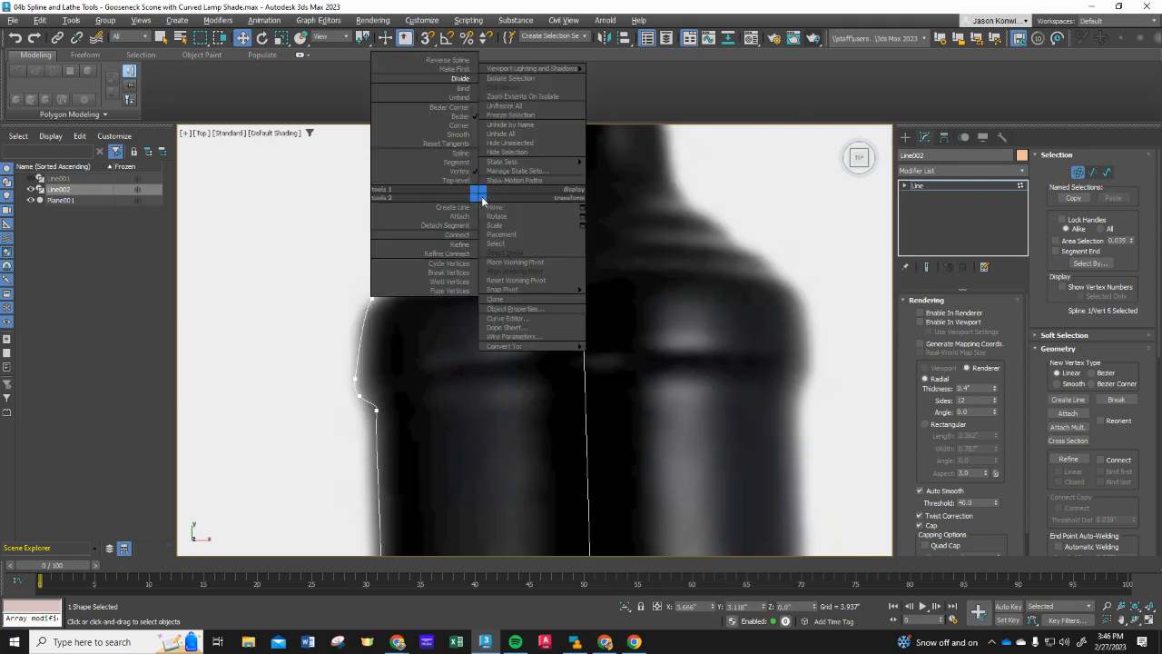
{"action": "left_click", "coordinate": [463, 119]}
{"action": "scroll", "coordinate": [492, 164], "scroll_direction": "down", "scroll_amount": 2}
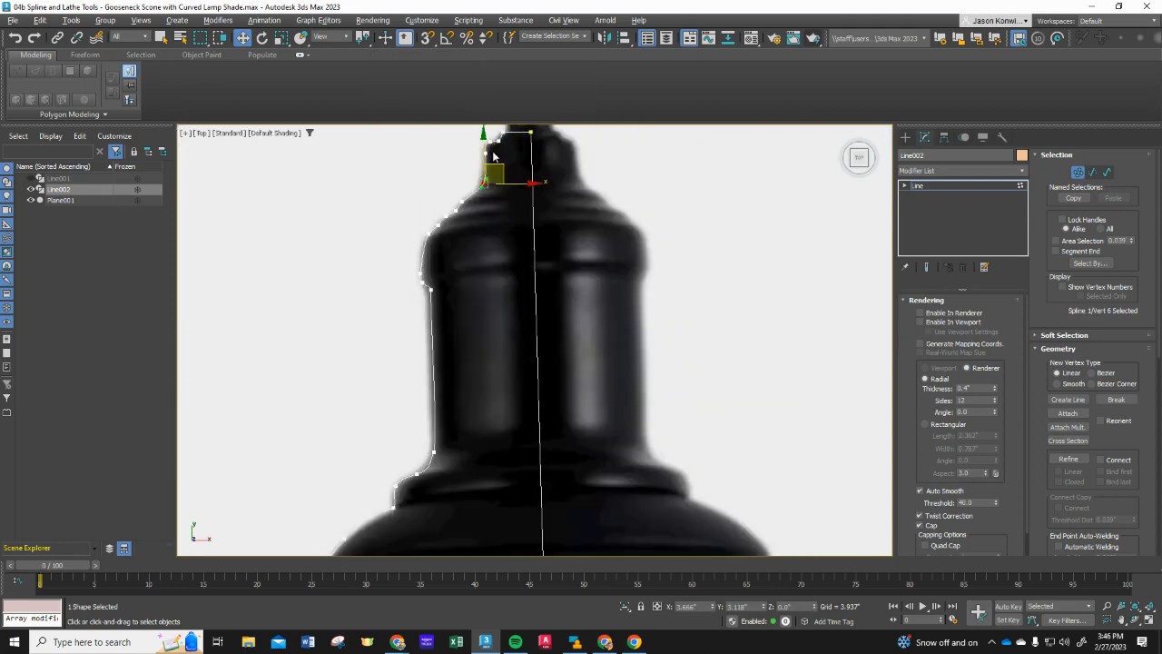
{"action": "scroll", "coordinate": [487, 150], "scroll_direction": "up", "scroll_amount": 2}
{"action": "scroll", "coordinate": [488, 145], "scroll_direction": "up", "scroll_amount": 4}
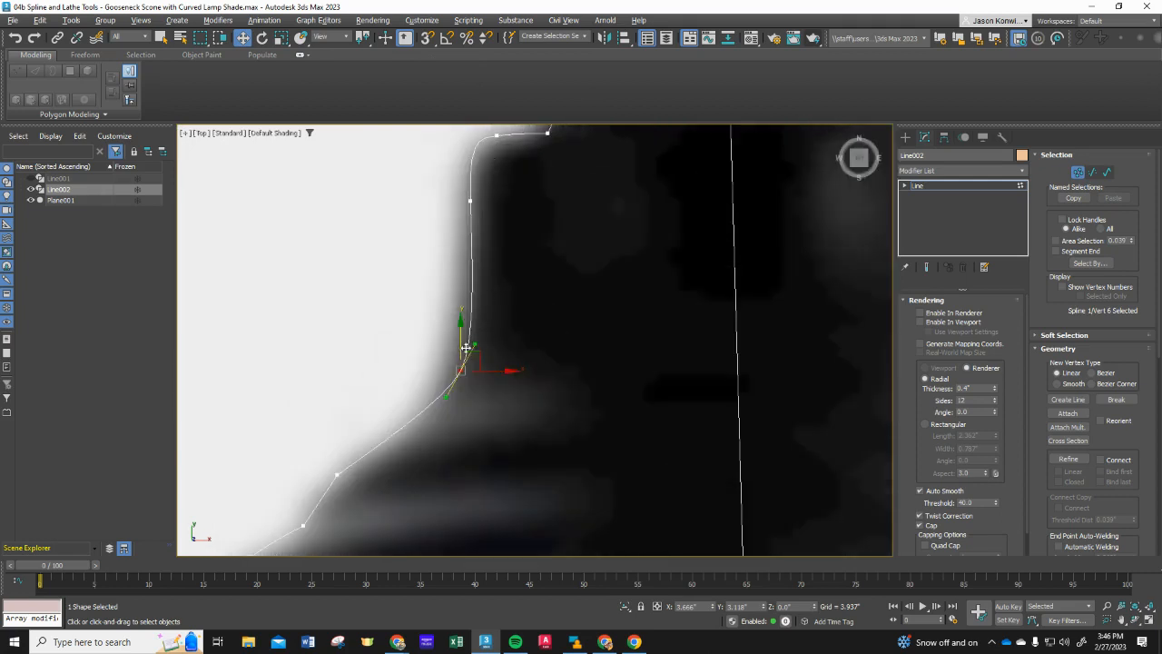
{"action": "left_click_drag", "start_coordinate": [460, 368], "coordinate": [450, 396]}
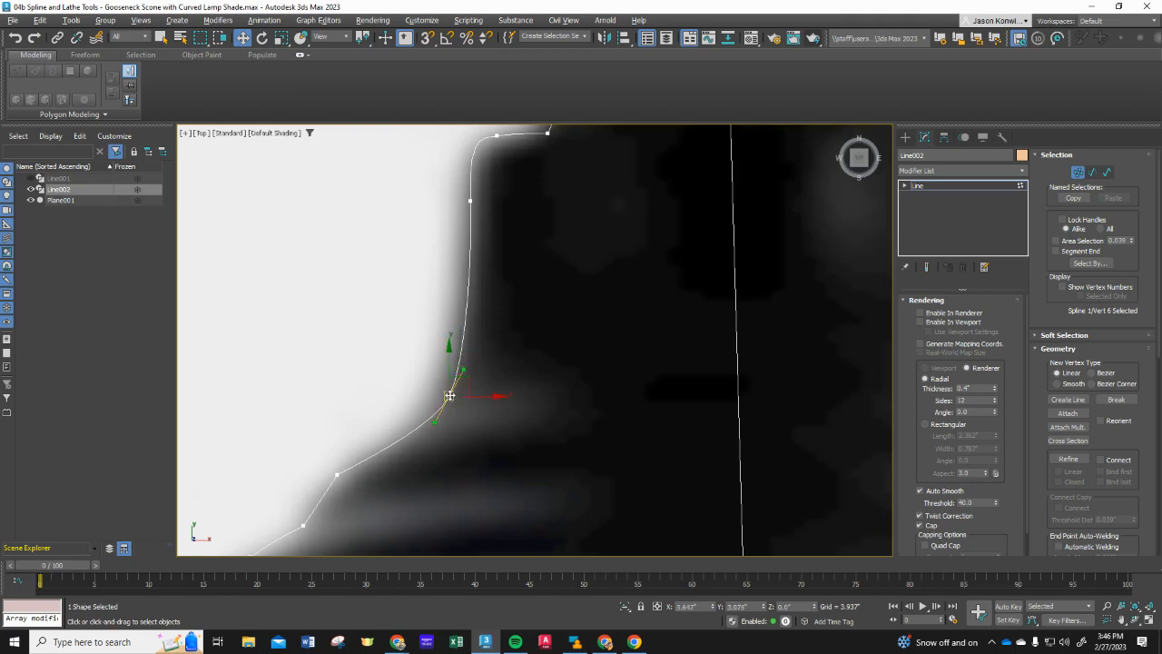
- Move the vertex just below the neck slightly inward, convert it to Bezier, and adjust its tangent to follow the shoulder
{"action": "scroll", "coordinate": [354, 445], "scroll_direction": "down", "scroll_amount": 5}
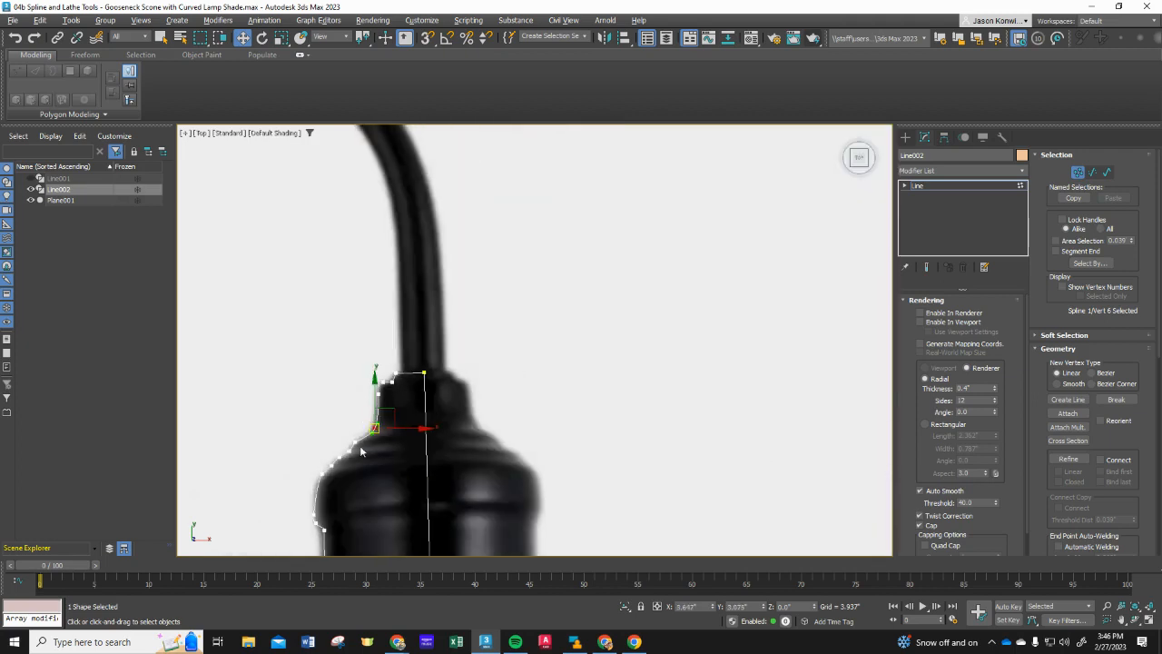
{"action": "scroll", "coordinate": [359, 445], "scroll_direction": "up", "scroll_amount": 5}
{"action": "left_click", "coordinate": [329, 427]}
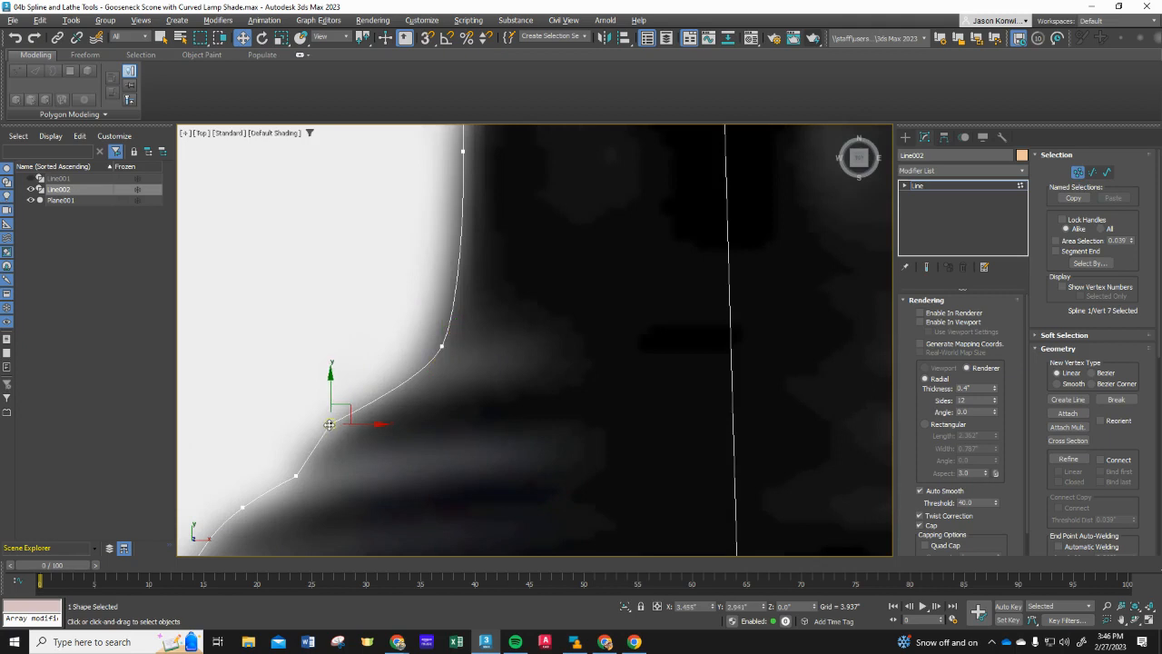
{"action": "left_click_drag", "start_coordinate": [329, 427], "coordinate": [343, 419]}
{"action": "right_click", "coordinate": [342, 419]}
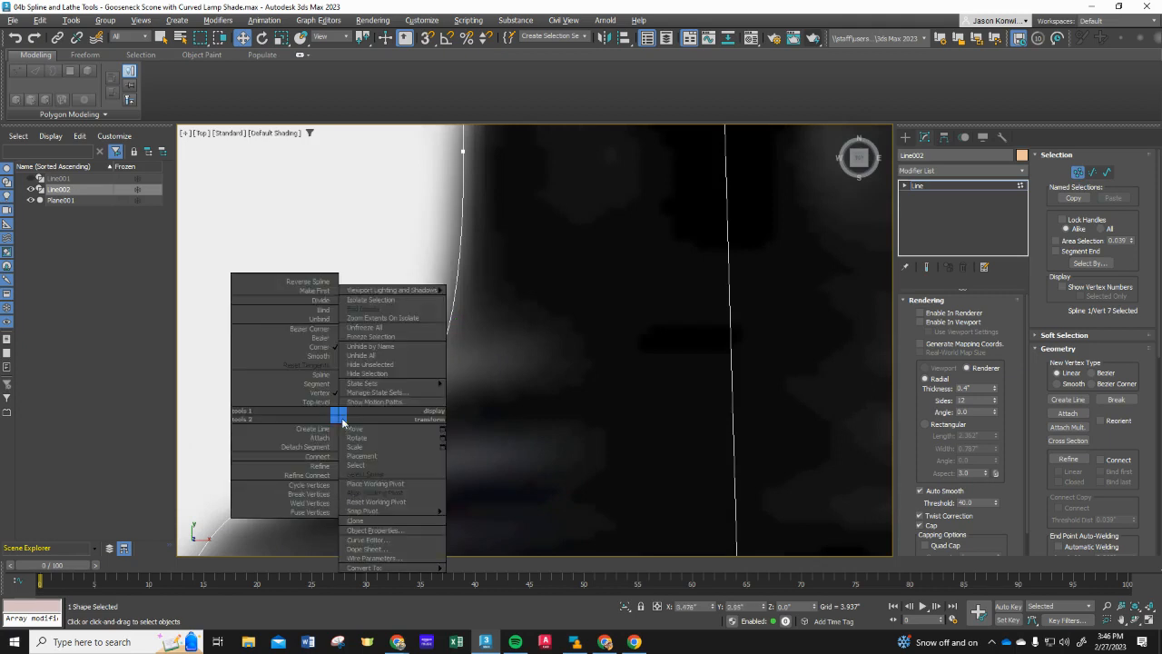
{"action": "left_click", "coordinate": [317, 340]}
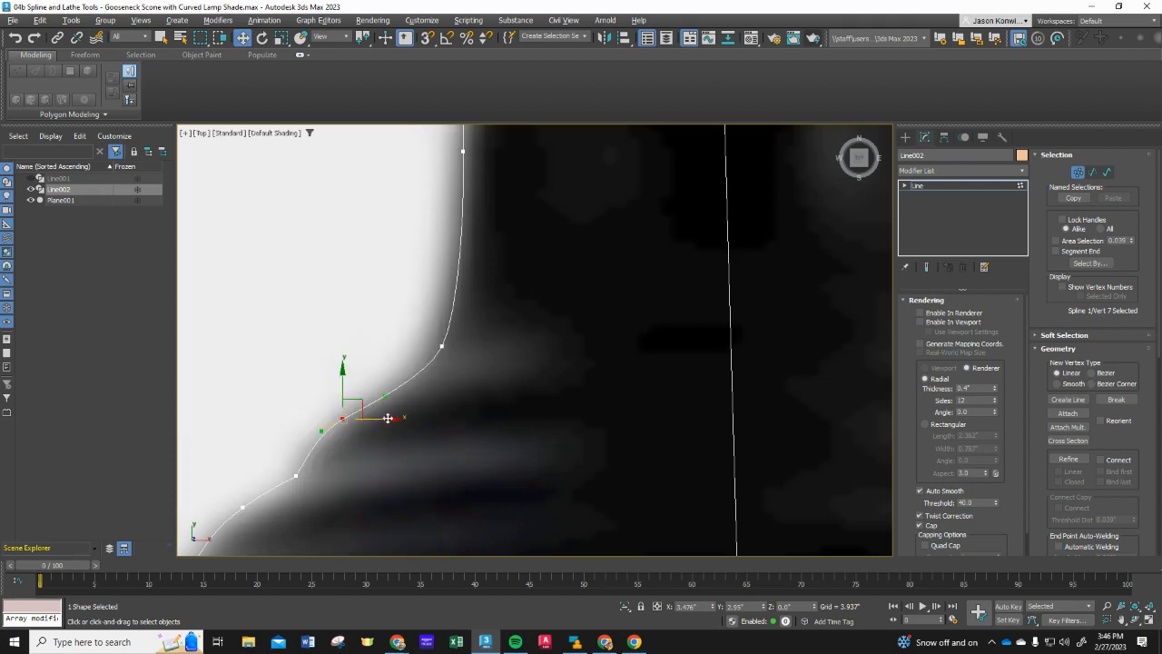
{"action": "left_click_drag", "start_coordinate": [386, 396], "coordinate": [385, 388]}
{"action": "left_click", "coordinate": [384, 372]}
{"action": "scroll", "coordinate": [334, 460], "scroll_direction": "down", "scroll_amount": 6}
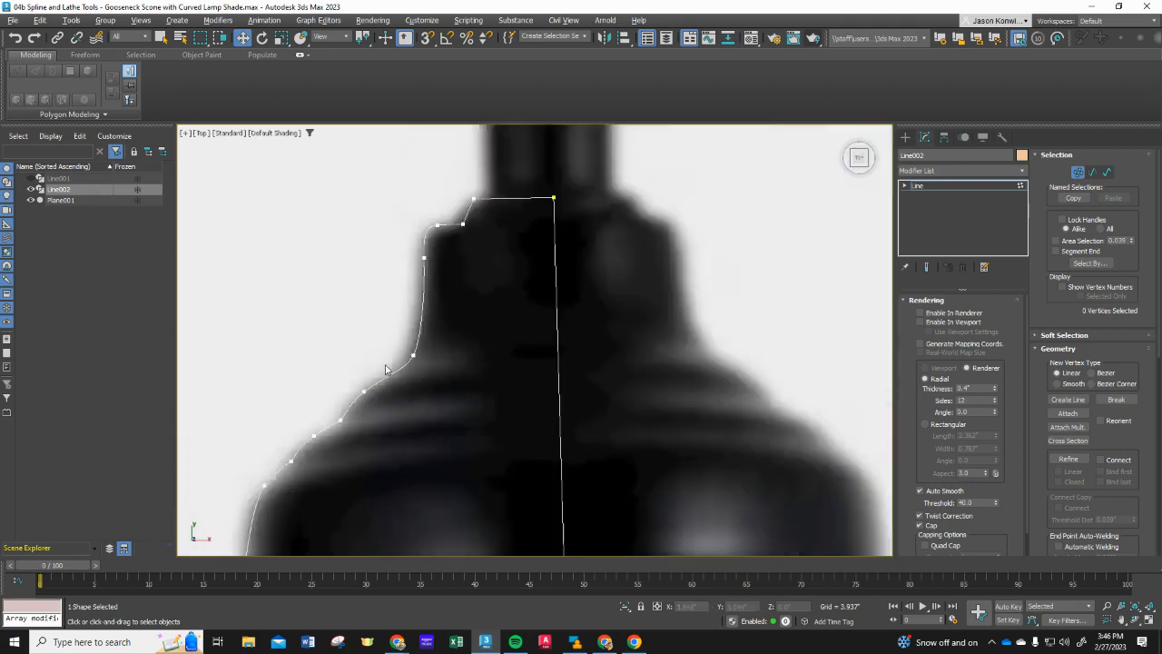
- At Segment level, divide the long profile segment along the upper side of the socket's bulge
{"action": "scroll", "coordinate": [310, 464], "scroll_direction": "down", "scroll_amount": 2}
{"action": "scroll", "coordinate": [312, 471], "scroll_direction": "up", "scroll_amount": 5}
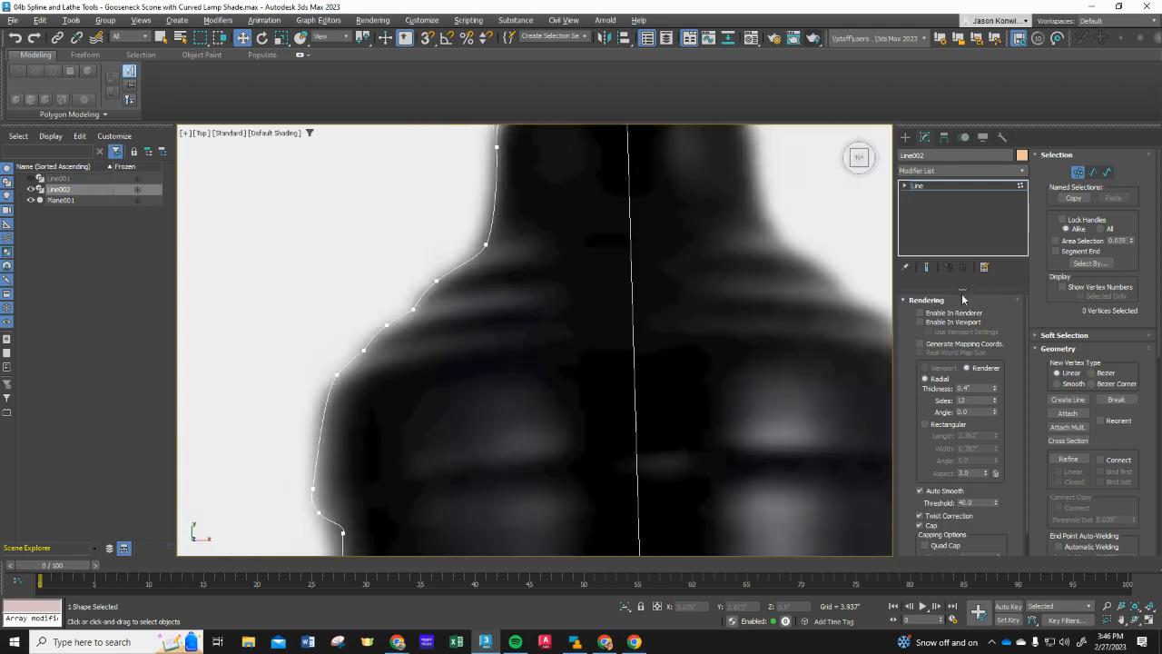
{"action": "right_click", "coordinate": [325, 415]}
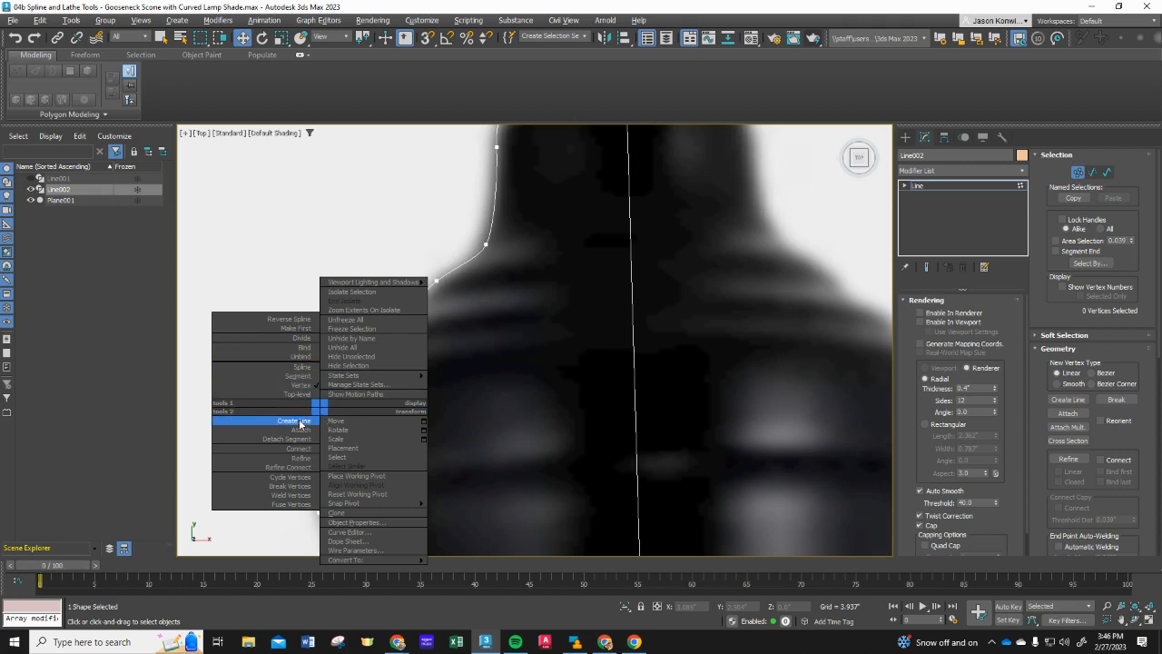
{"action": "left_click", "coordinate": [303, 339]}
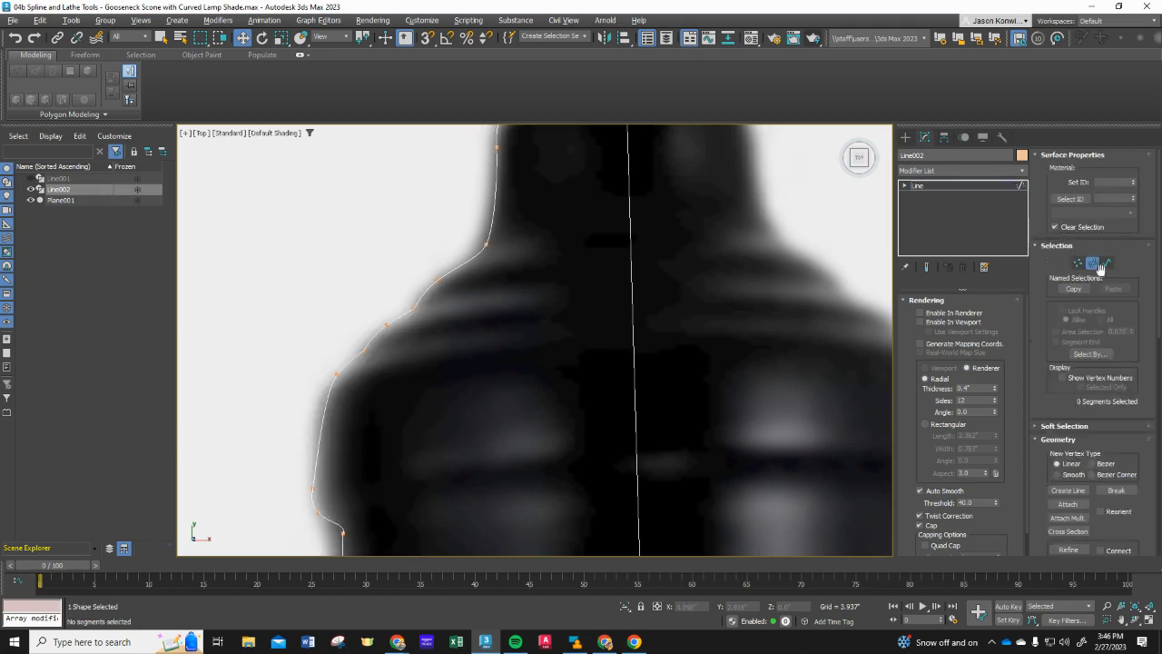
{"action": "left_click", "coordinate": [322, 411]}
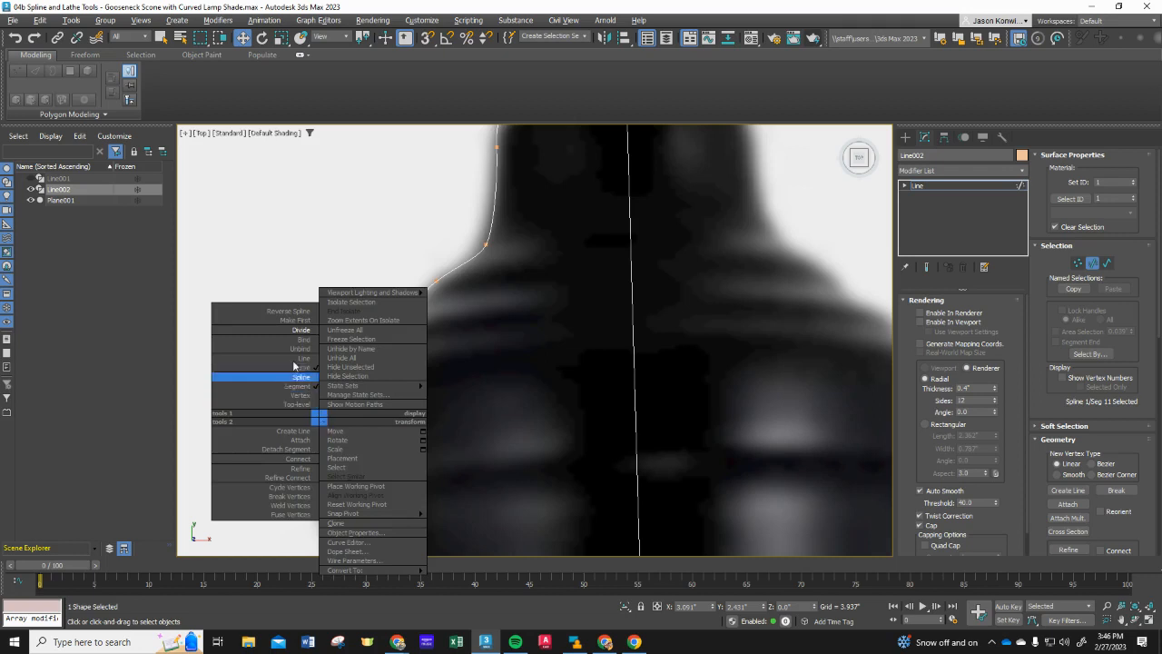
{"action": "left_click", "coordinate": [303, 331]}
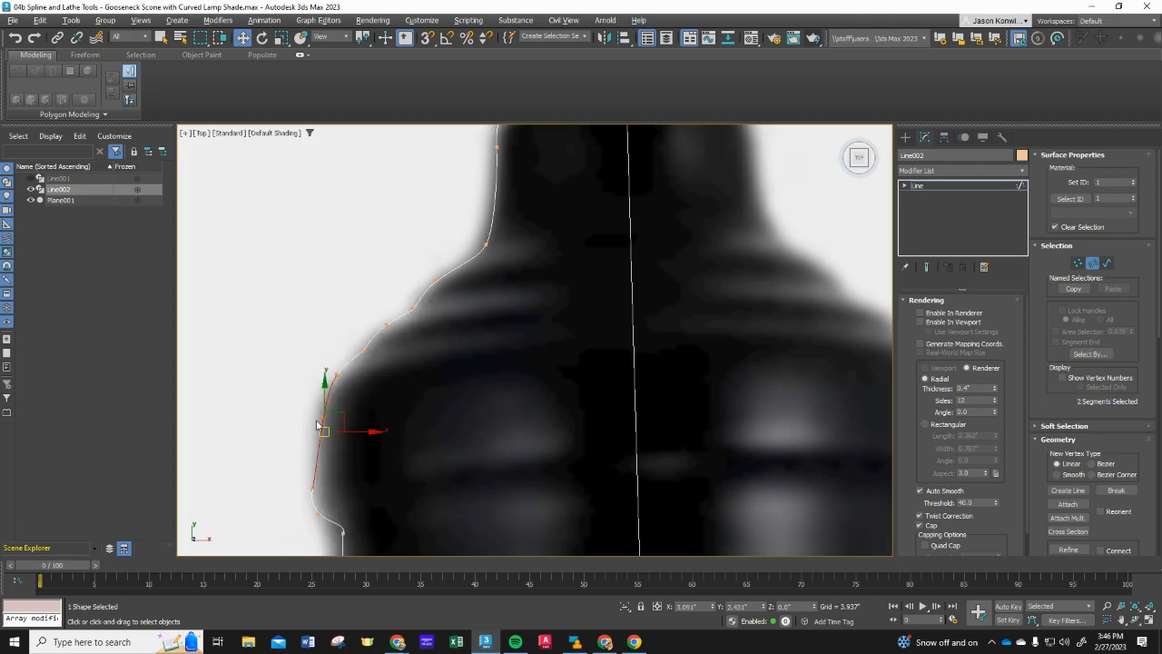
- Return to Vertex level and nudge the added mid-segment vertex slightly outward to match the socket's bulge
{"action": "left_click", "coordinate": [1078, 262]}
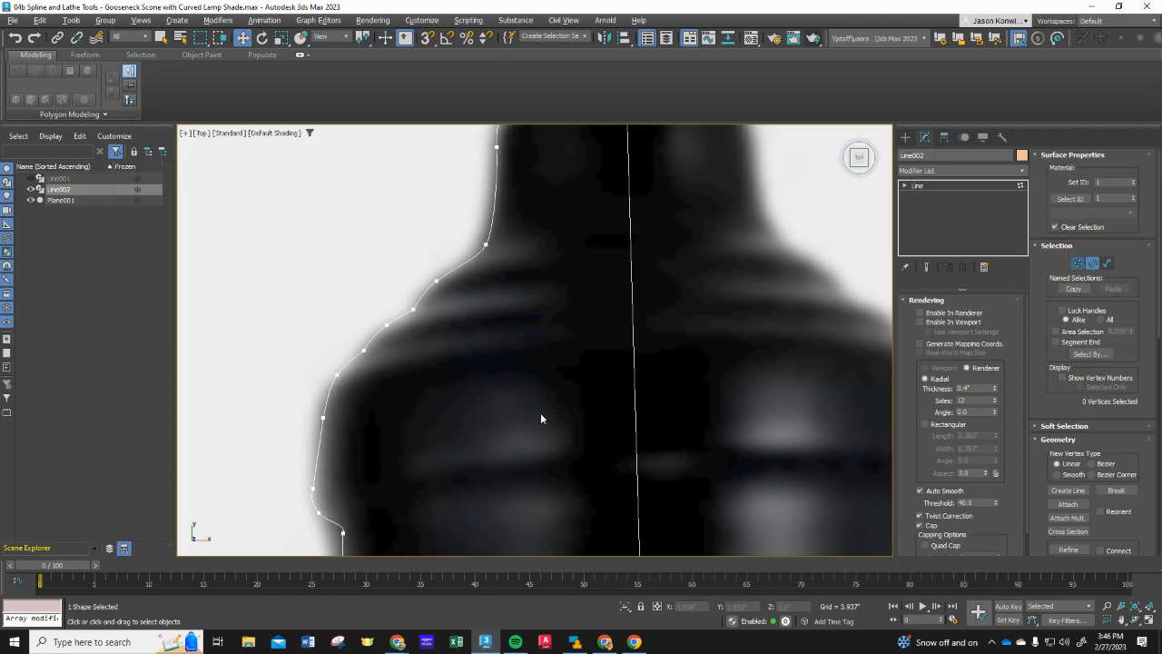
{"action": "left_click", "coordinate": [322, 417]}
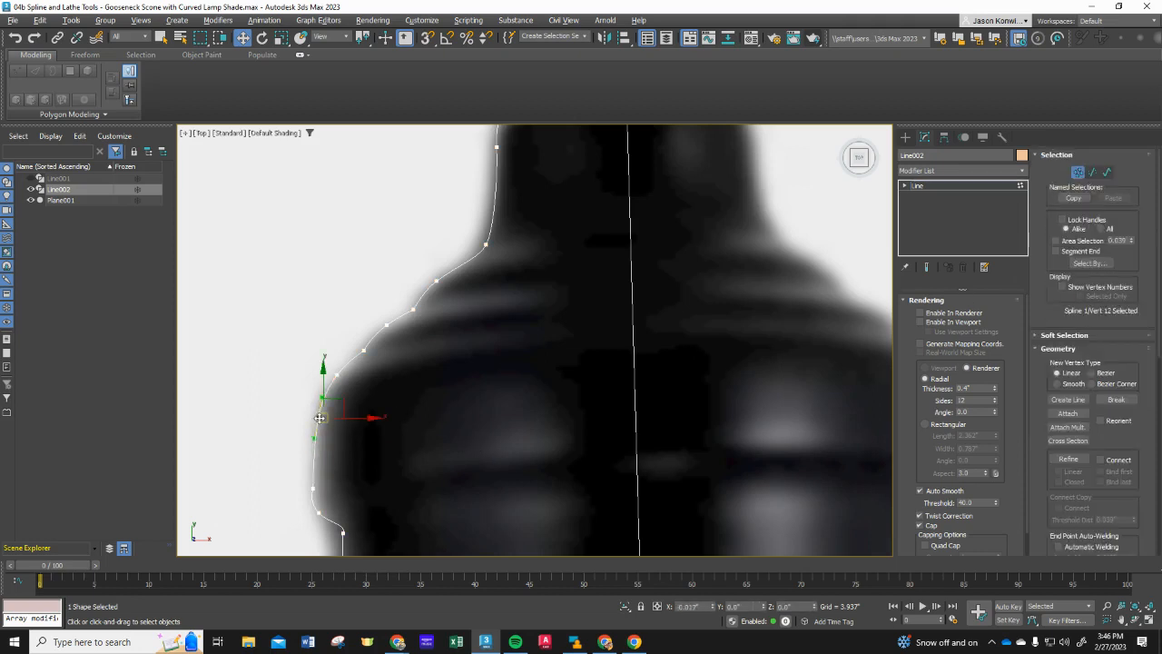
{"action": "left_click_drag", "start_coordinate": [322, 418], "coordinate": [321, 417]}
- Examine the traced profile against the reference photo from the socket to the shade's bottom rim, including the collar's outermost vertex
{"action": "scroll", "coordinate": [280, 449], "scroll_direction": "down", "scroll_amount": 4}
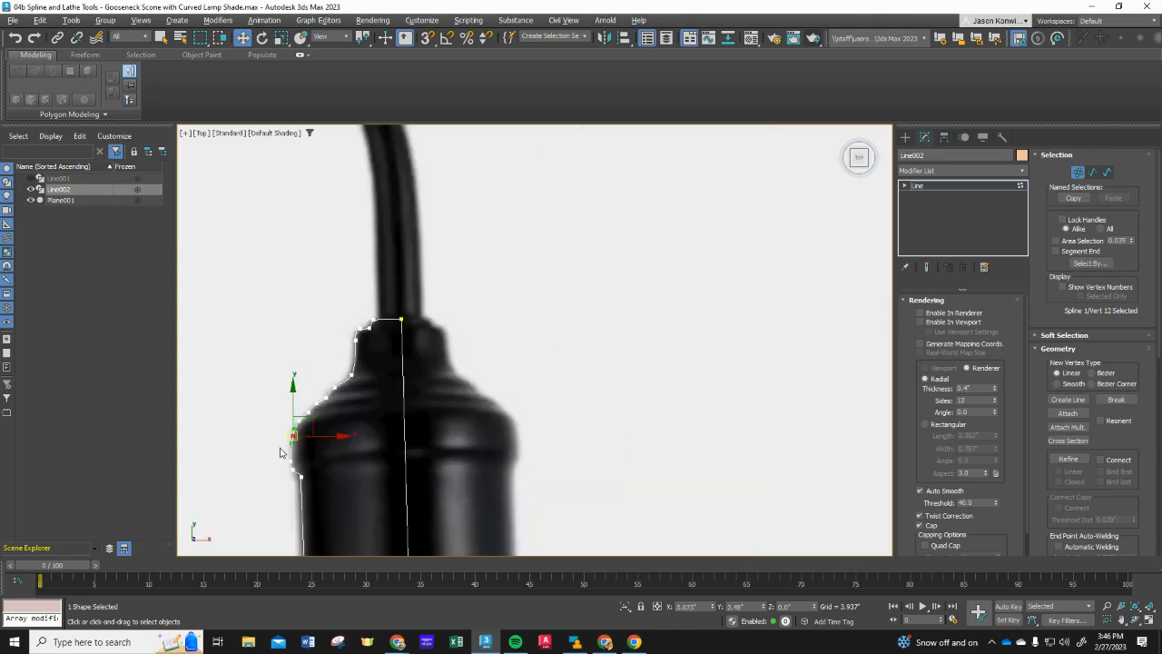
{"action": "scroll", "coordinate": [300, 427], "scroll_direction": "down", "scroll_amount": 2}
{"action": "scroll", "coordinate": [267, 517], "scroll_direction": "up", "scroll_amount": 7}
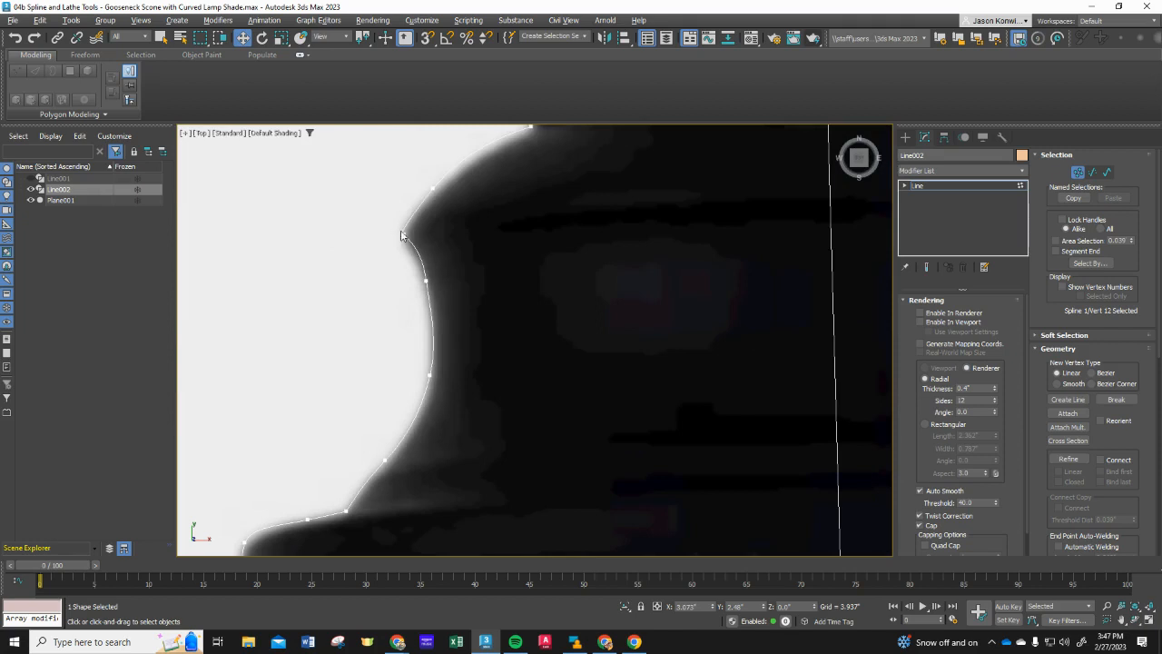
{"action": "left_click", "coordinate": [401, 236]}
{"action": "scroll", "coordinate": [424, 436], "scroll_direction": "down", "scroll_amount": 5}
{"action": "scroll", "coordinate": [365, 520], "scroll_direction": "up", "scroll_amount": 2}
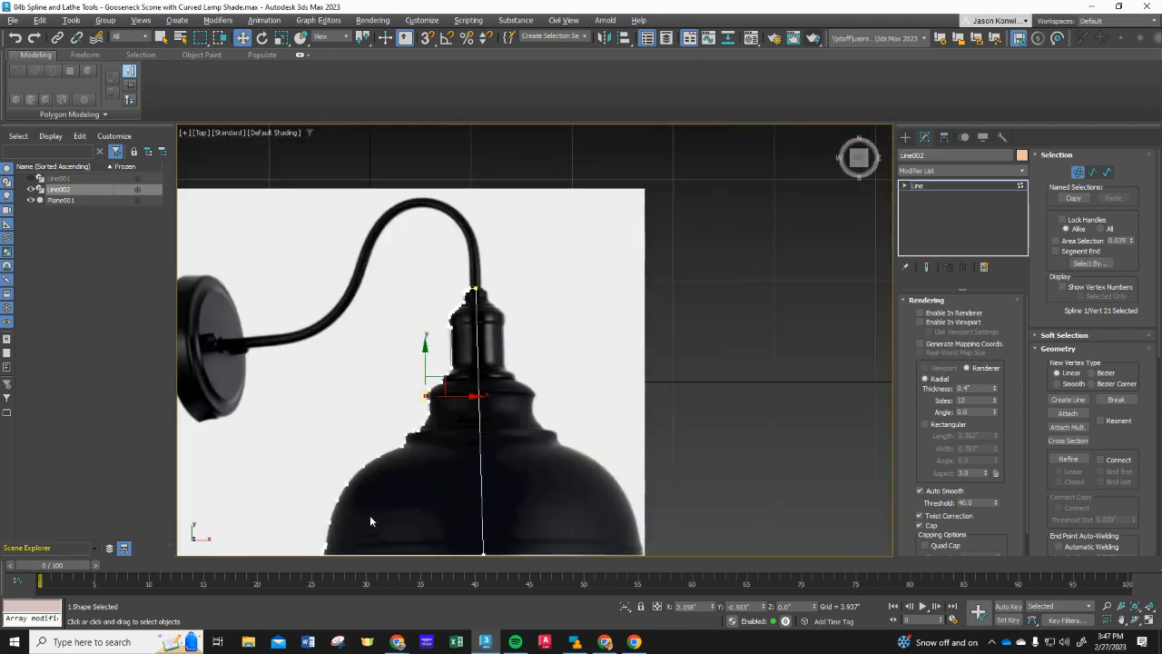
{"action": "scroll", "coordinate": [416, 515], "scroll_direction": "down", "scroll_amount": 2}
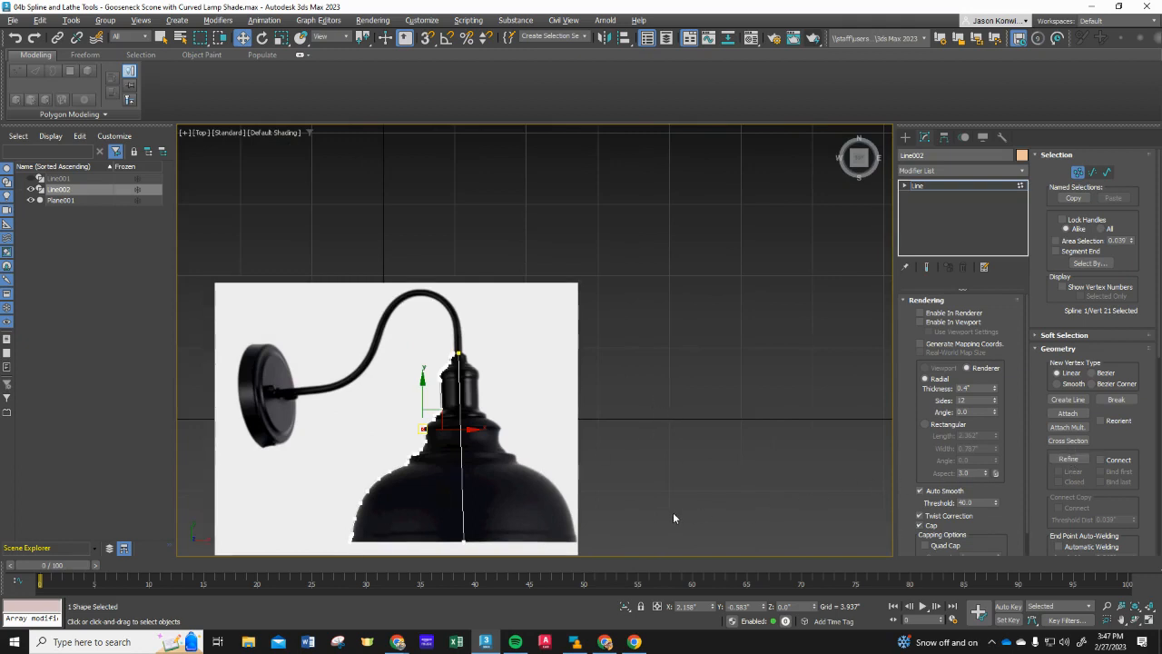
{"action": "scroll", "coordinate": [437, 554], "scroll_direction": "up", "scroll_amount": 5}
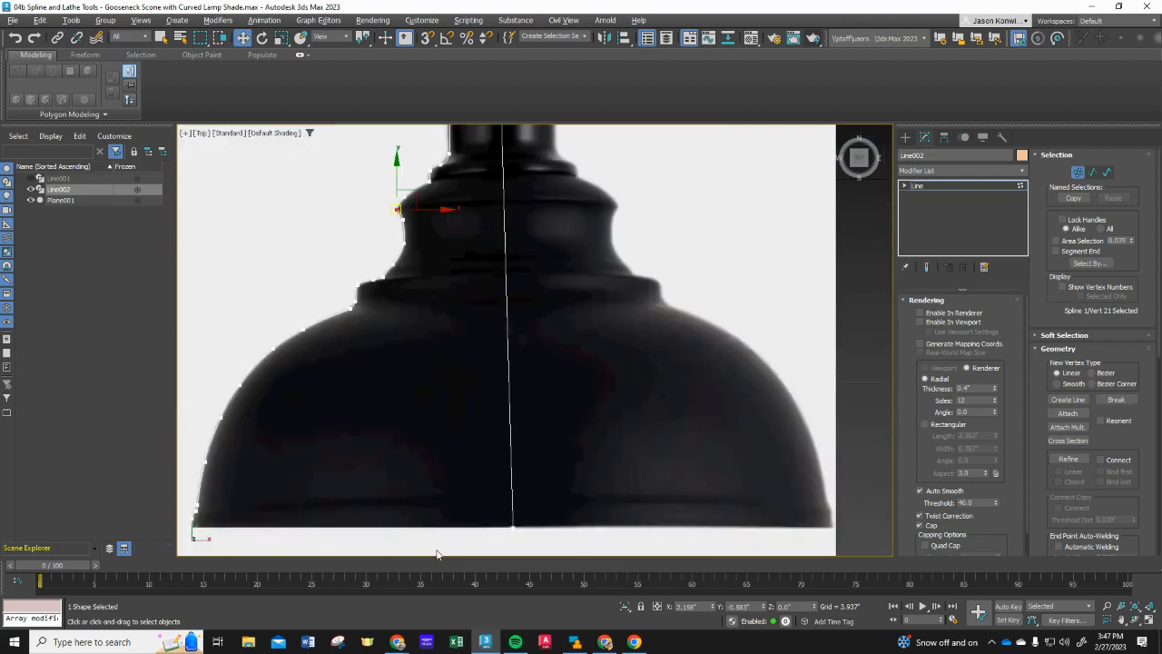
{"action": "scroll", "coordinate": [459, 313], "scroll_direction": "down", "scroll_amount": 2}
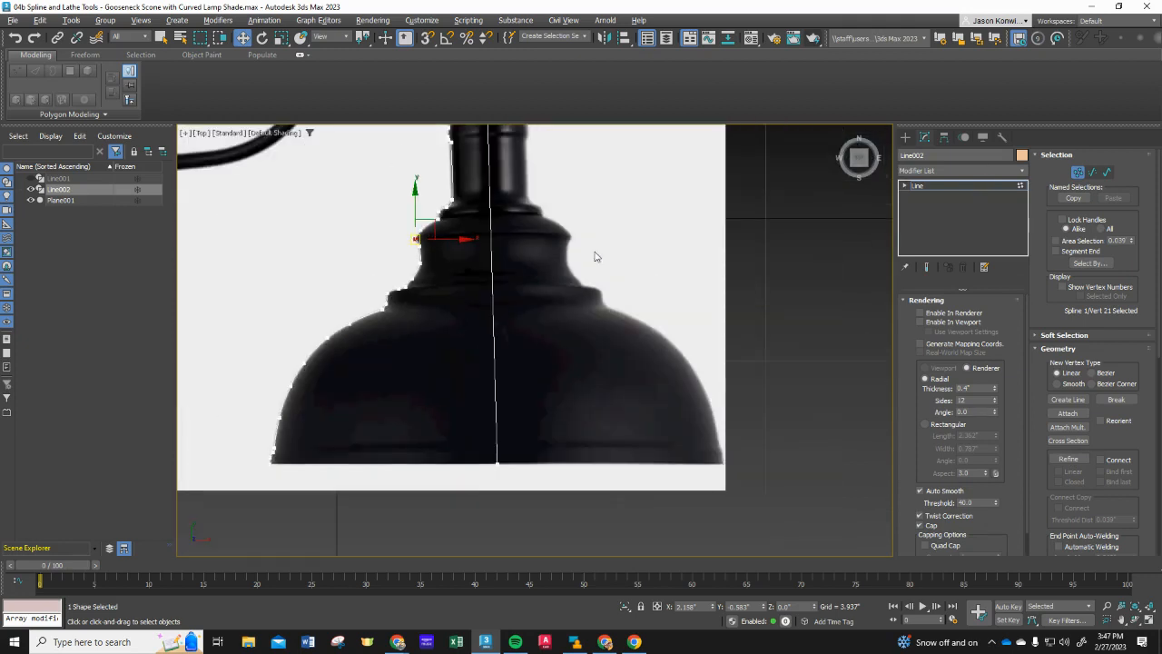
{"action": "scroll", "coordinate": [502, 185], "scroll_direction": "down", "scroll_amount": 2}
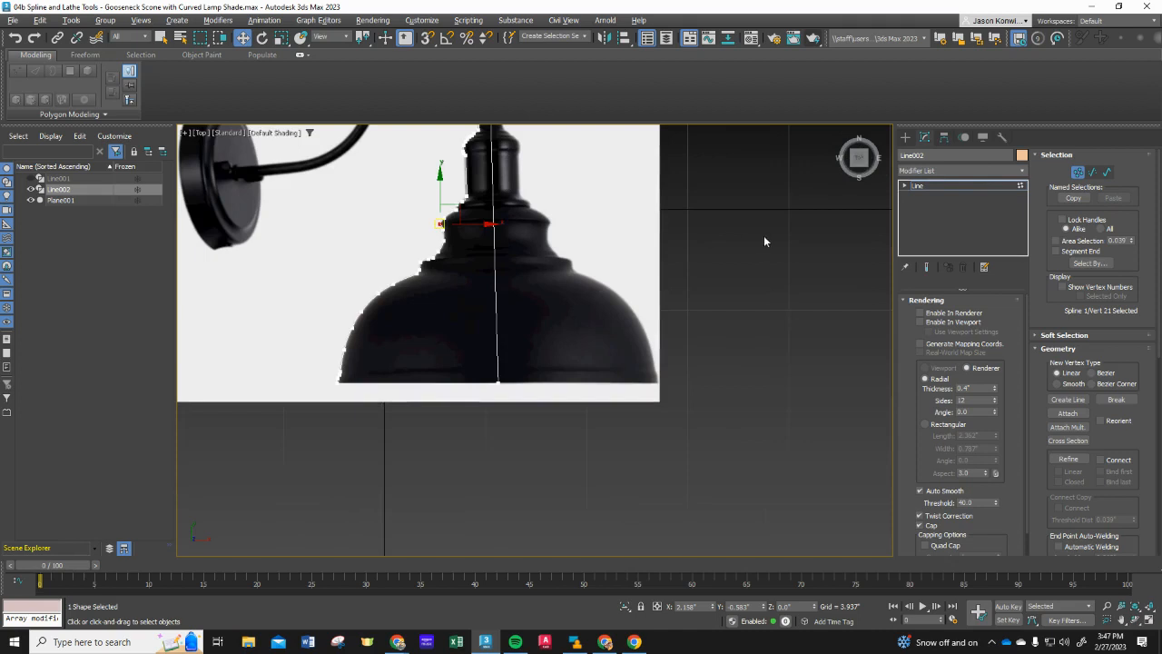
{"action": "middle_click_drag", "start_coordinate": [763, 242], "coordinate": [744, 291]}
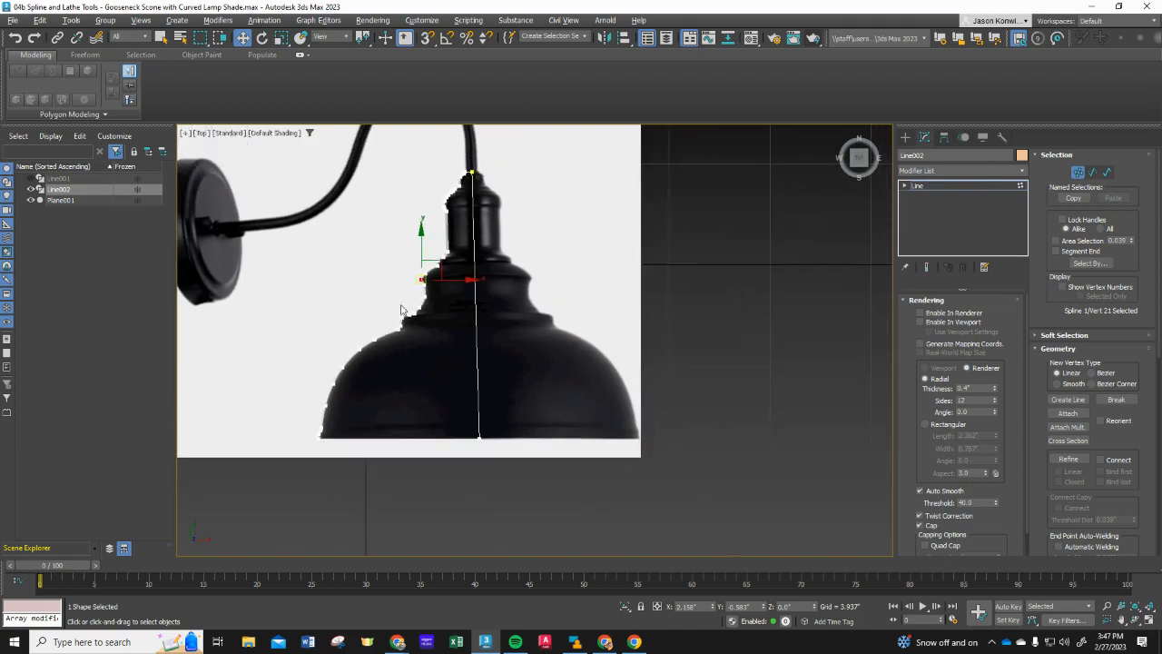